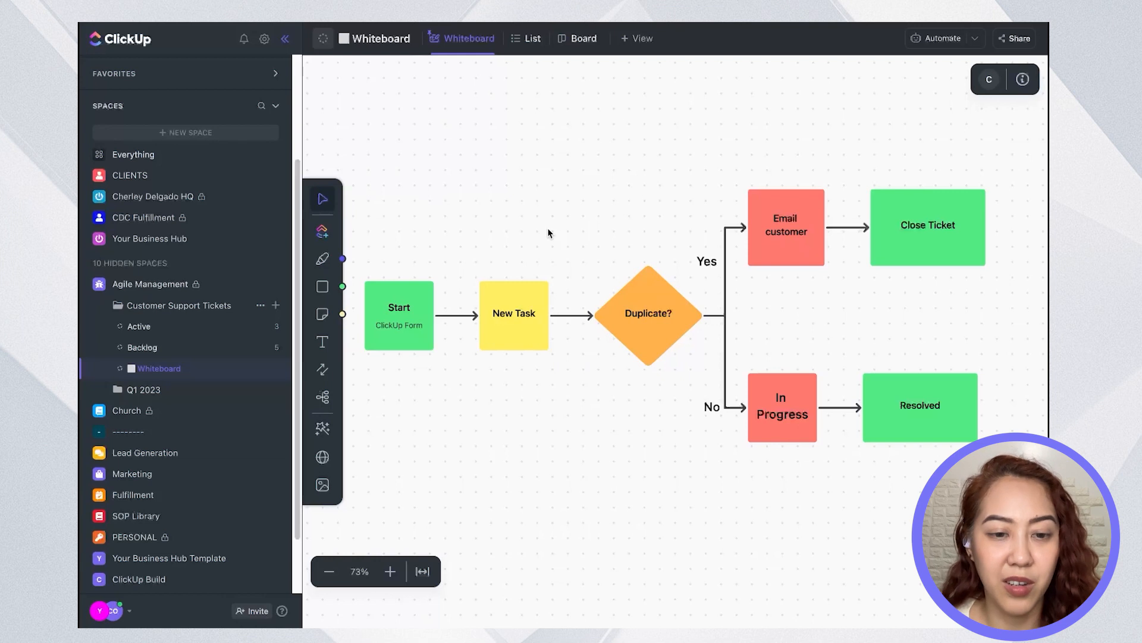
Open the Active ticket list and view the Form type among the options for adding a new view.
left_click(187, 334)
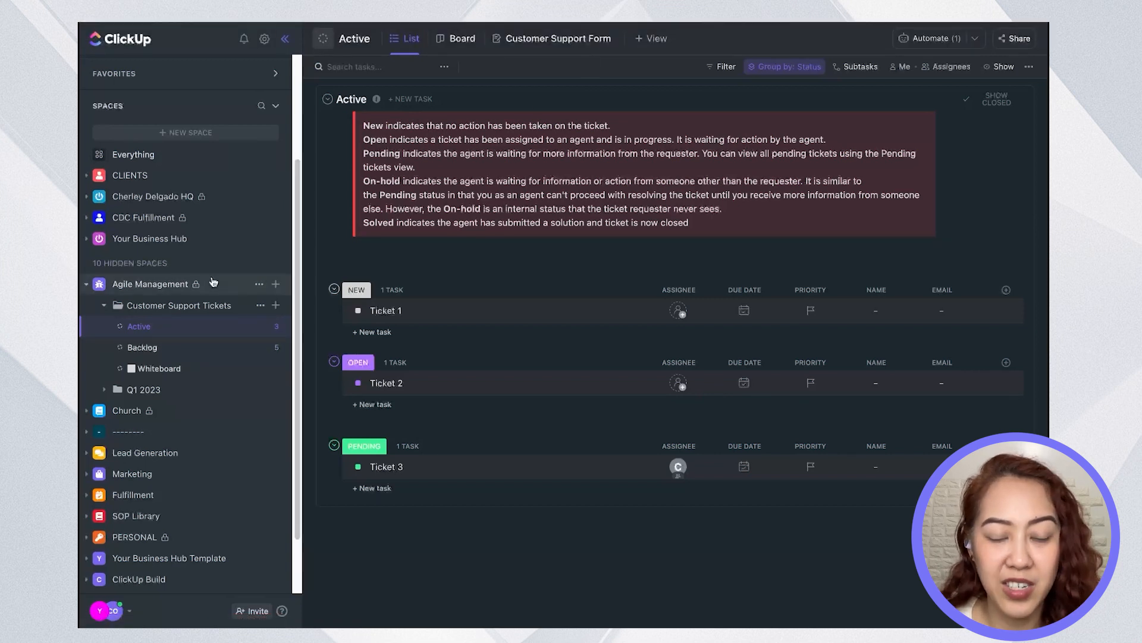
left_click(652, 46)
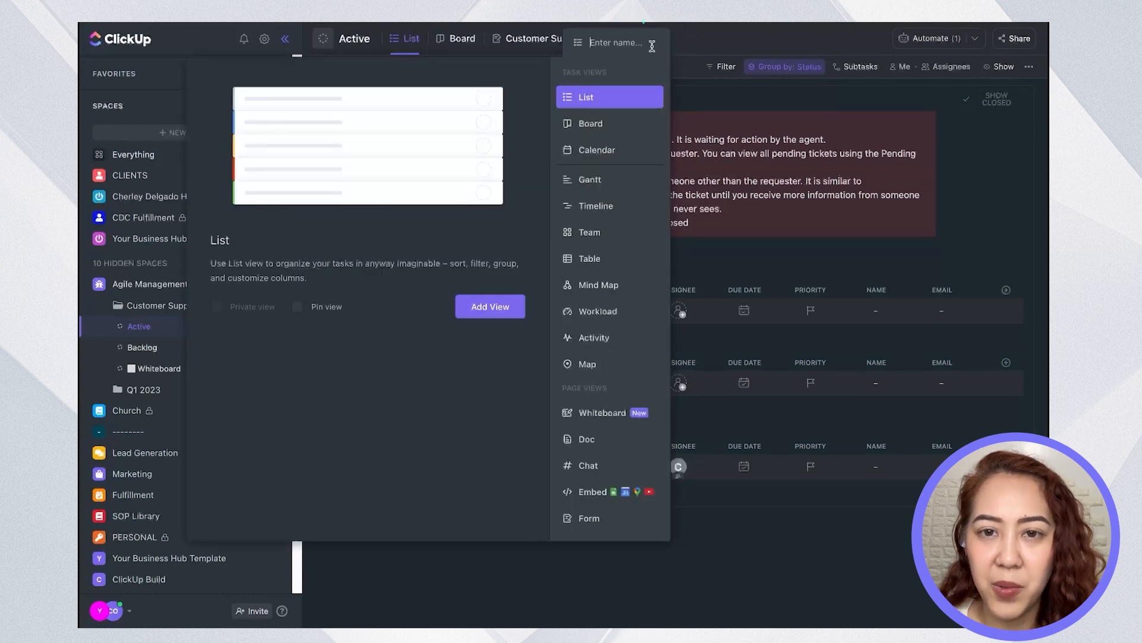
left_click(582, 521)
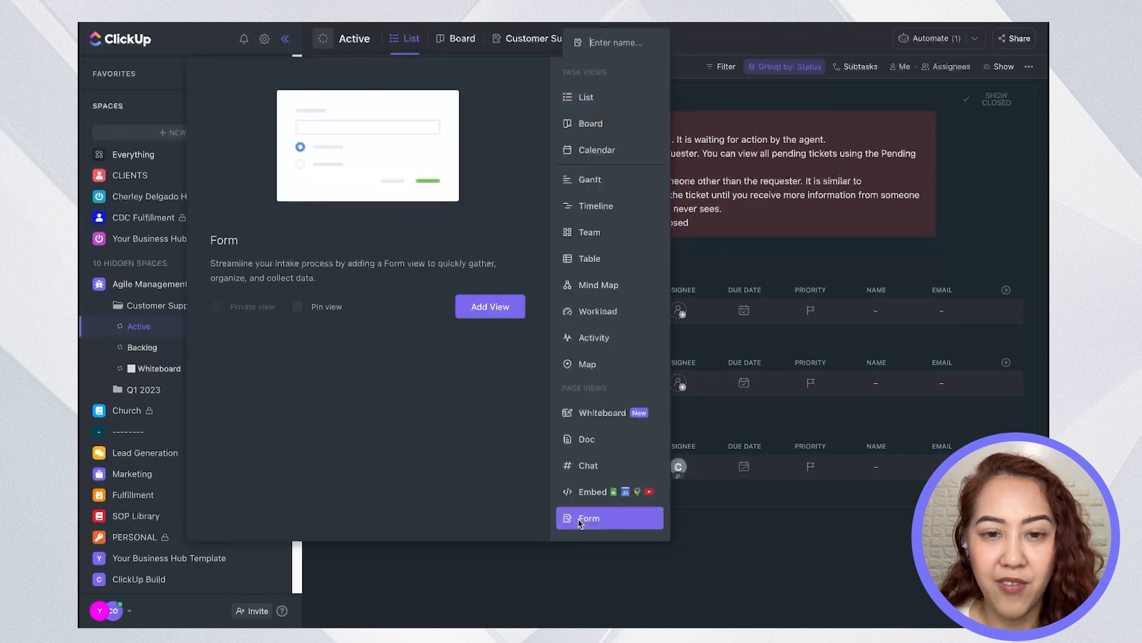
left_click(716, 95)
Open the Customer Support Form in editing mode and review its questions and settings.
left_click(565, 52)
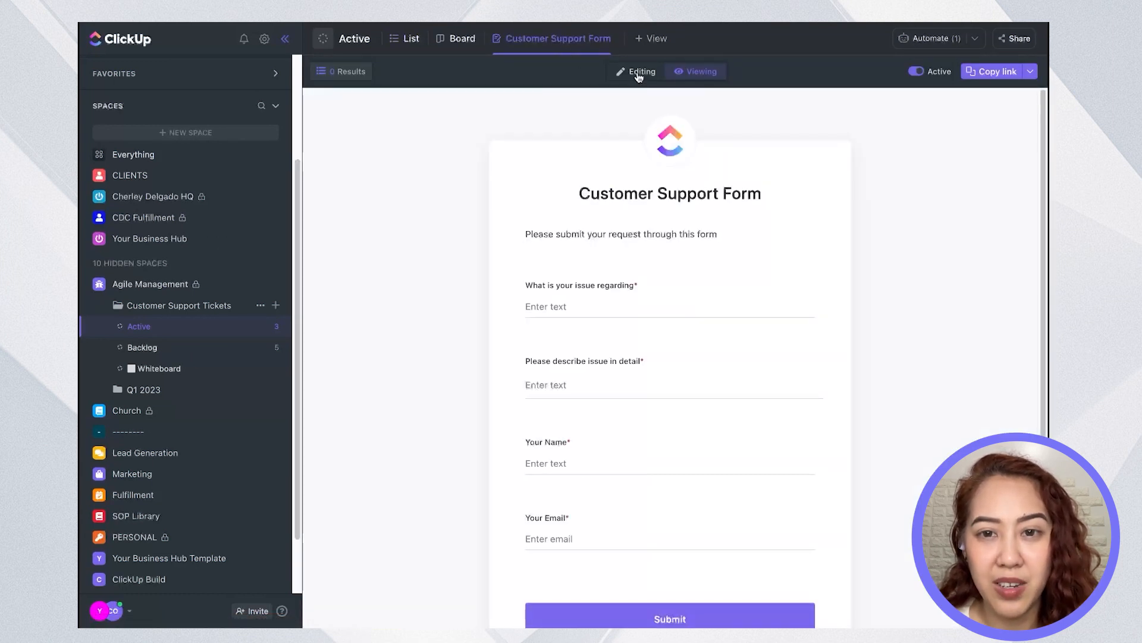
left_click(638, 72)
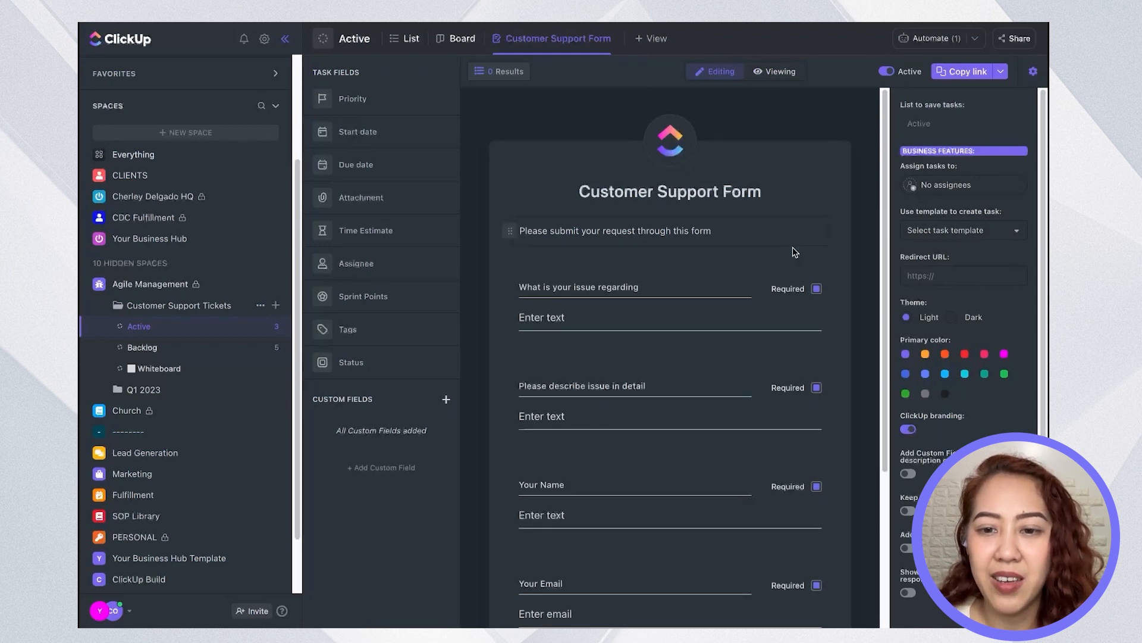
scroll(794, 257, "down", 2)
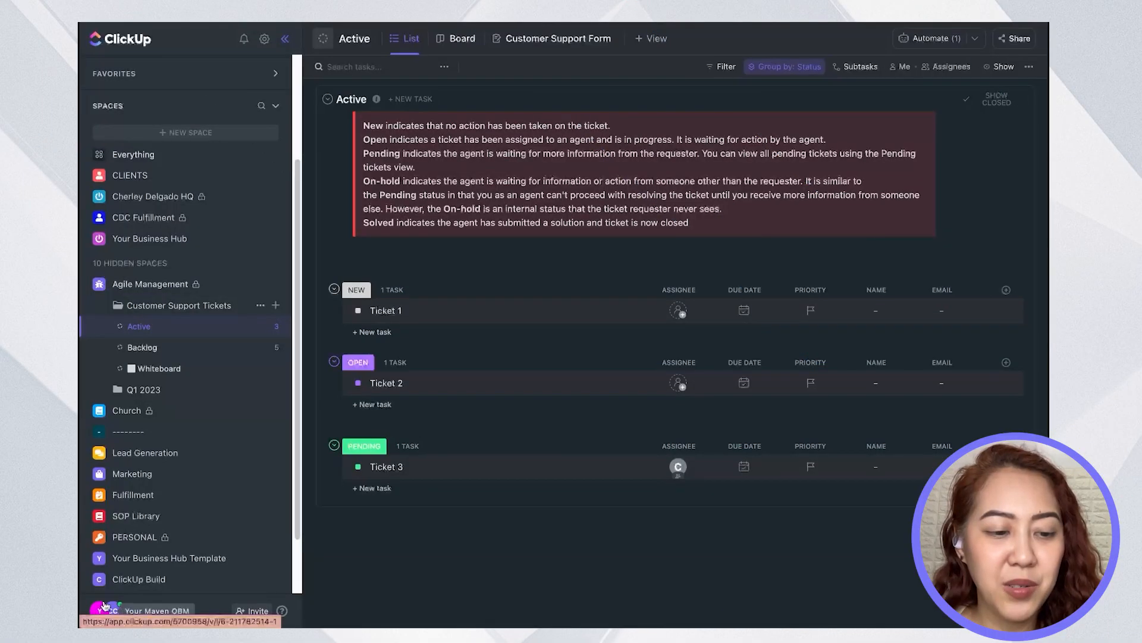
Open the workspace's Teams settings and check the options for the Customer Support team.
left_click(100, 611)
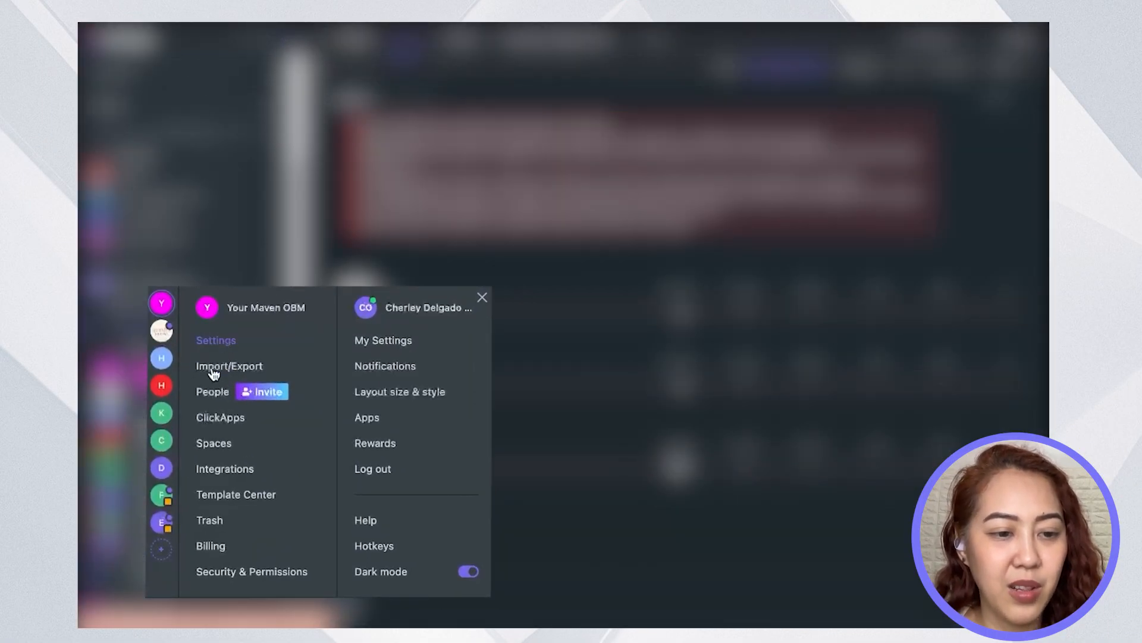
left_click(213, 395)
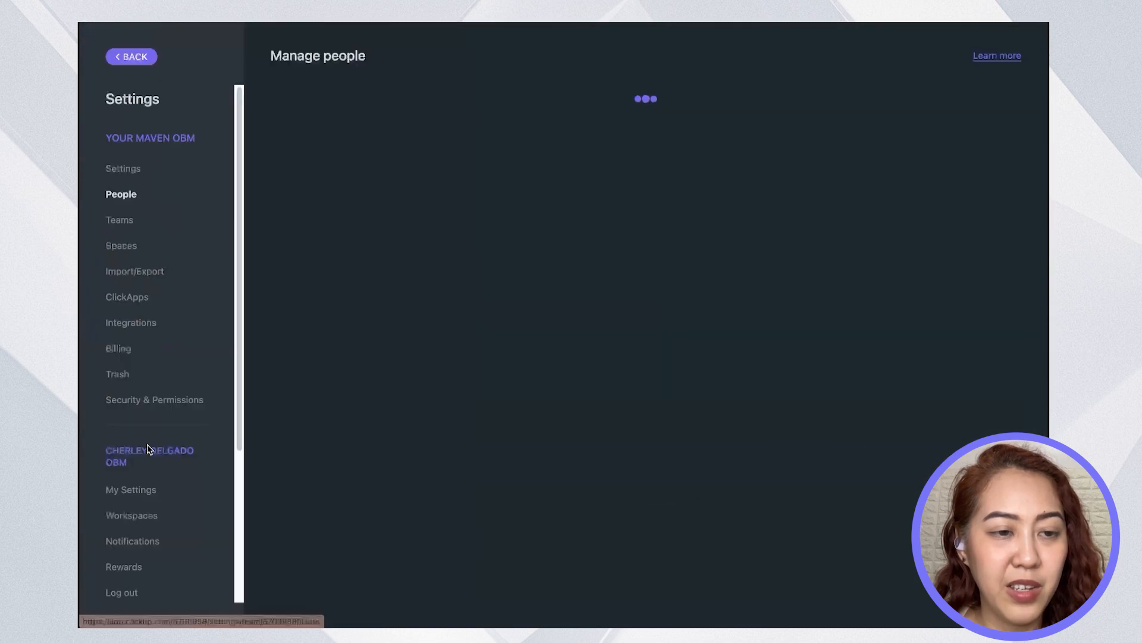
left_click(112, 225)
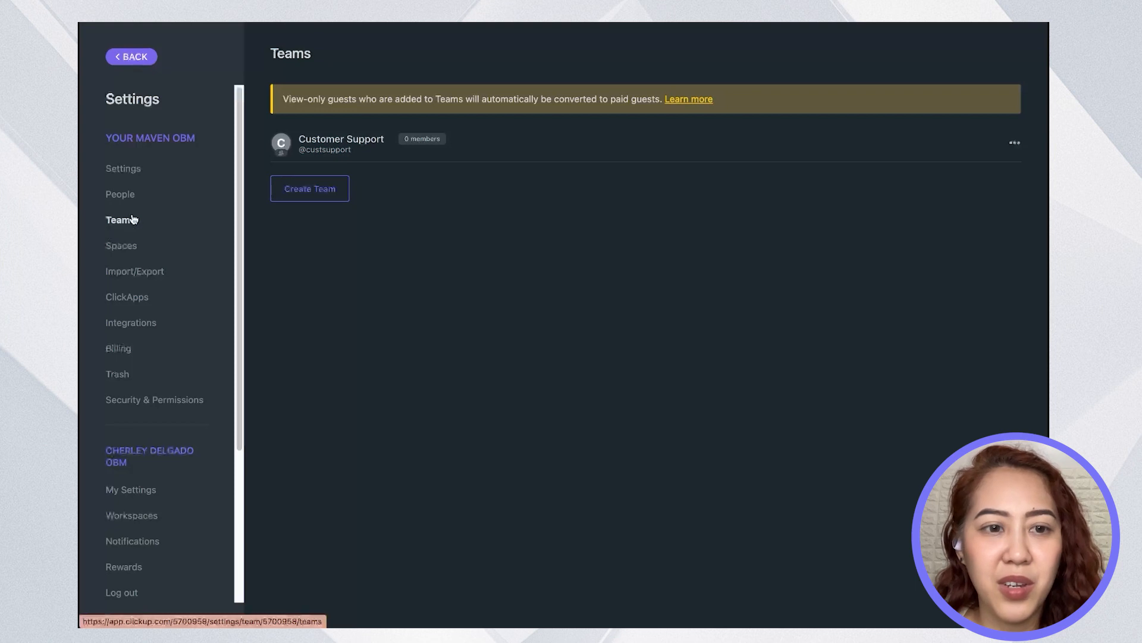
mouse_move(332, 148)
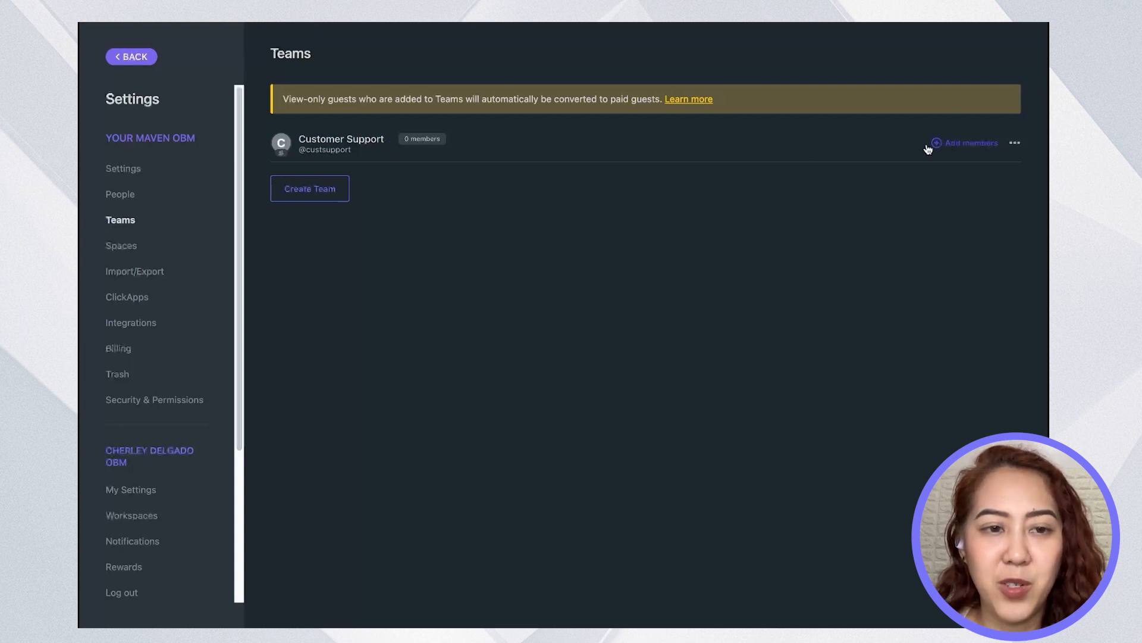
Return to the Agile Management task list and assign Ticket 3 to the Customer Support team.
left_click(116, 66)
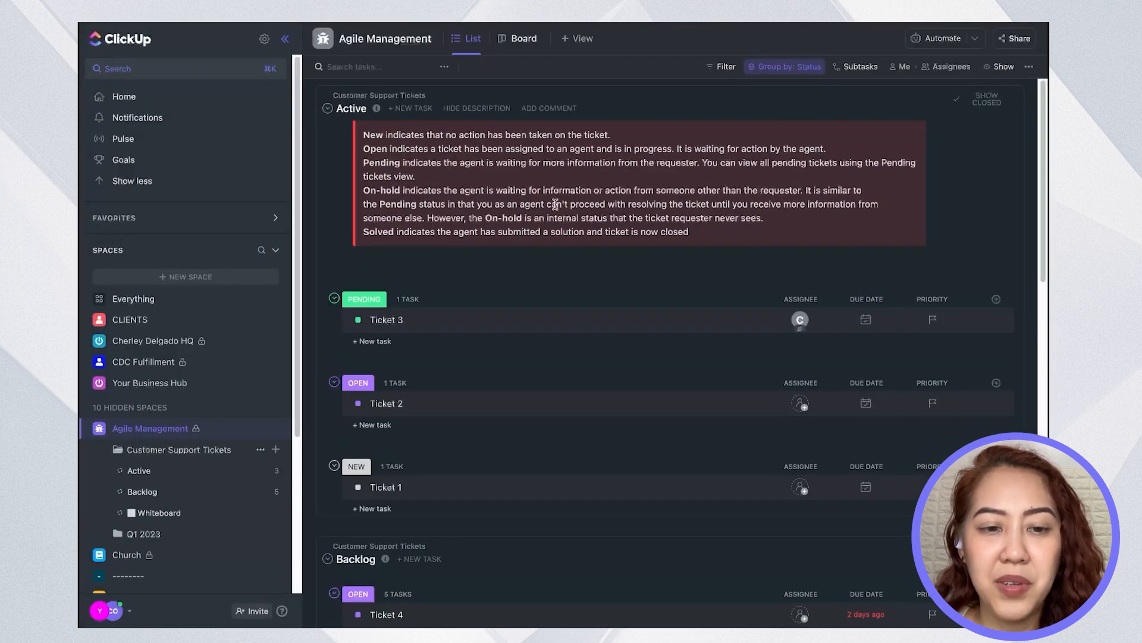
left_click(570, 264)
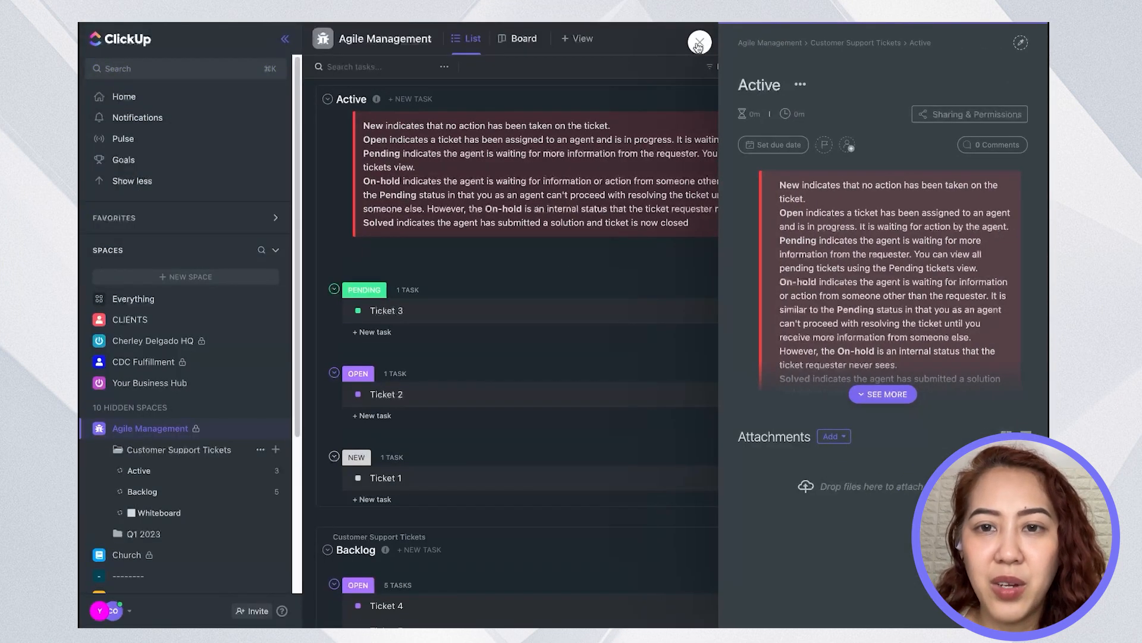
left_click(699, 44)
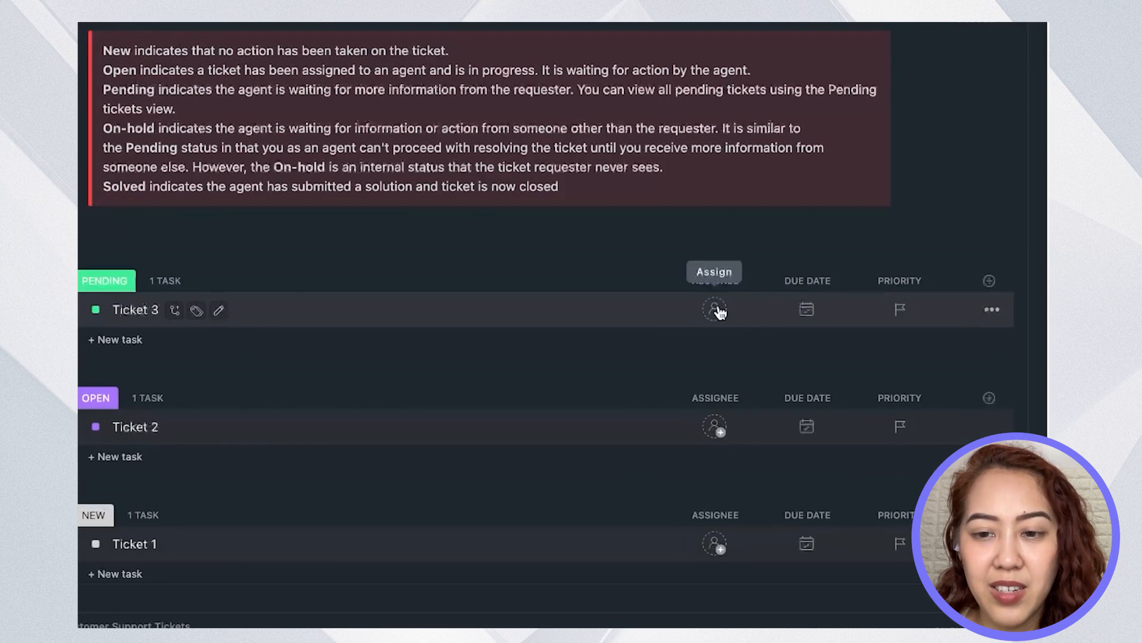
left_click(801, 310)
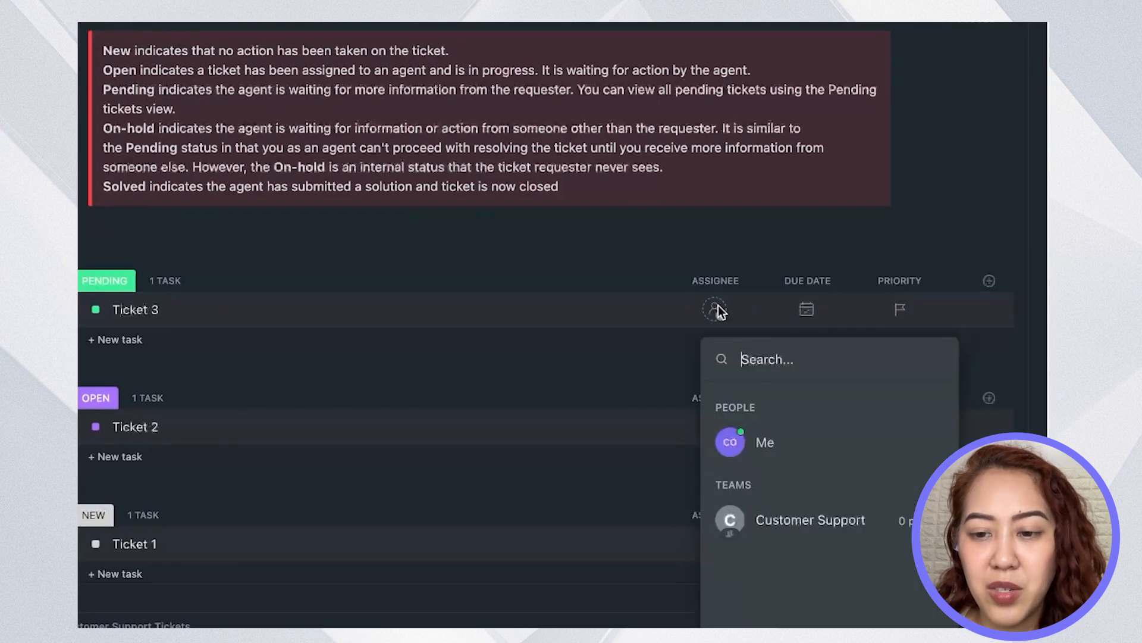
left_click(741, 517)
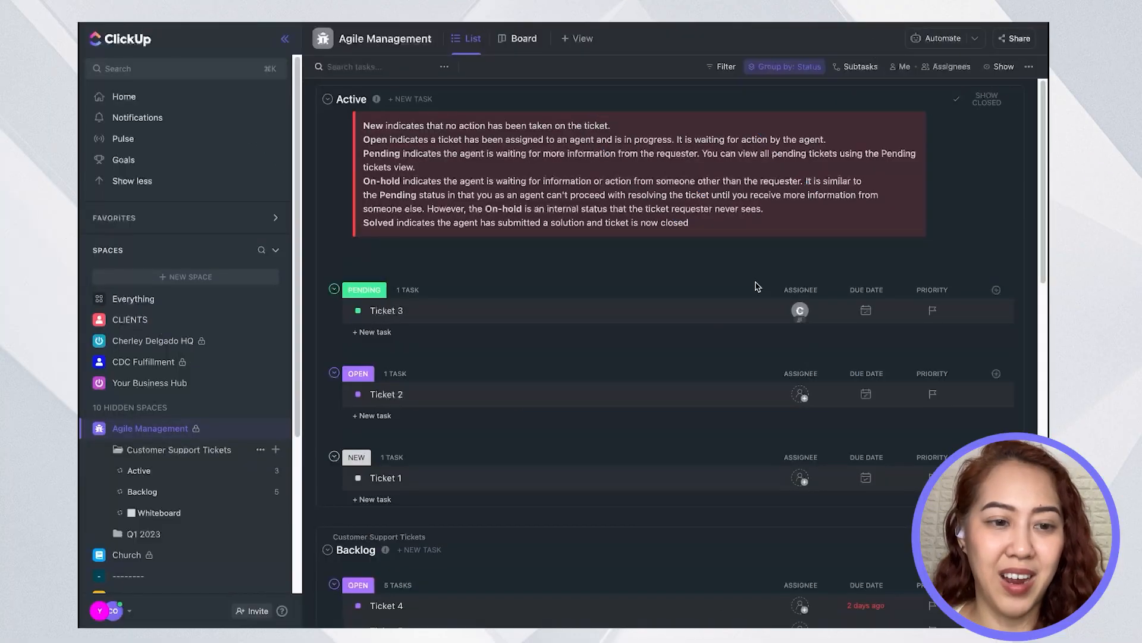
View the sharing and permission options of the Customer Support Tickets folder and close them.
left_click(260, 450)
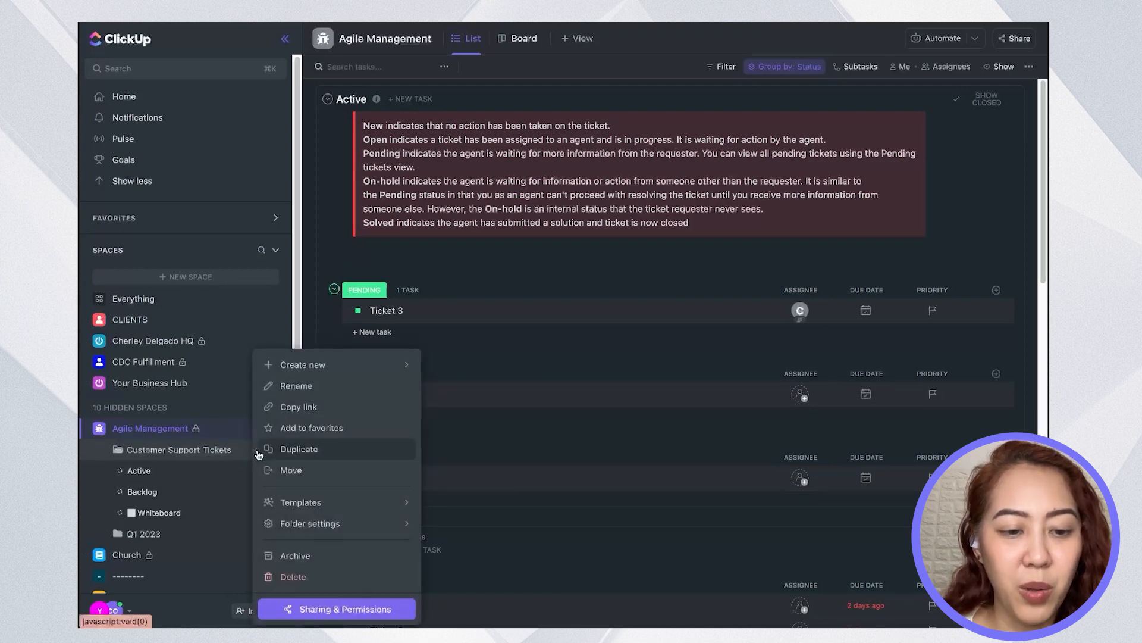
left_click(298, 609)
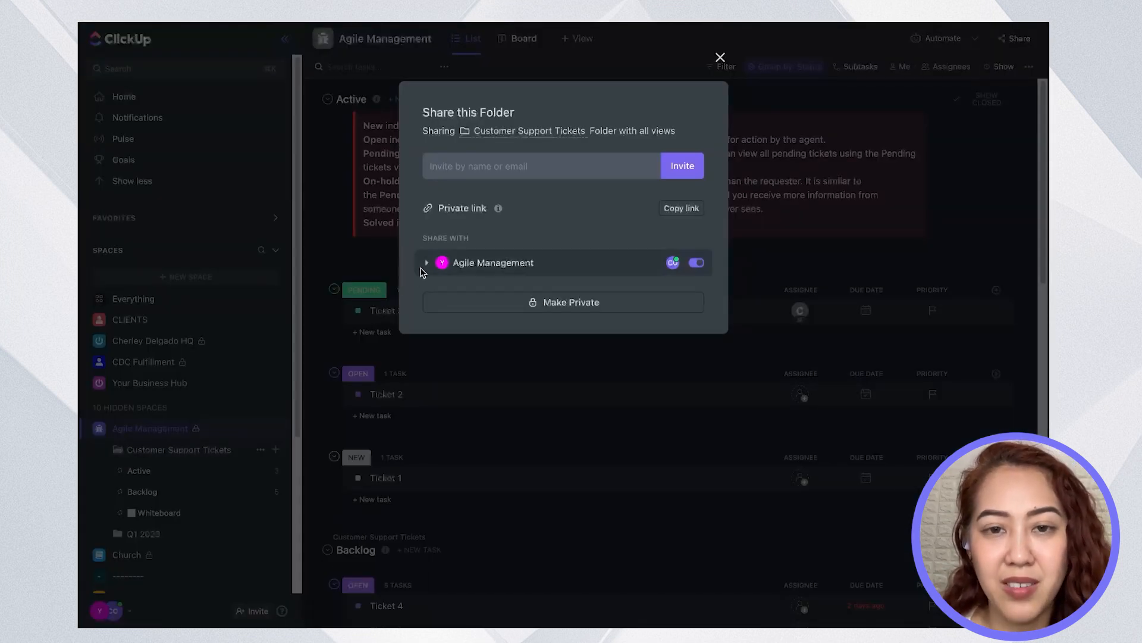
left_click(720, 59)
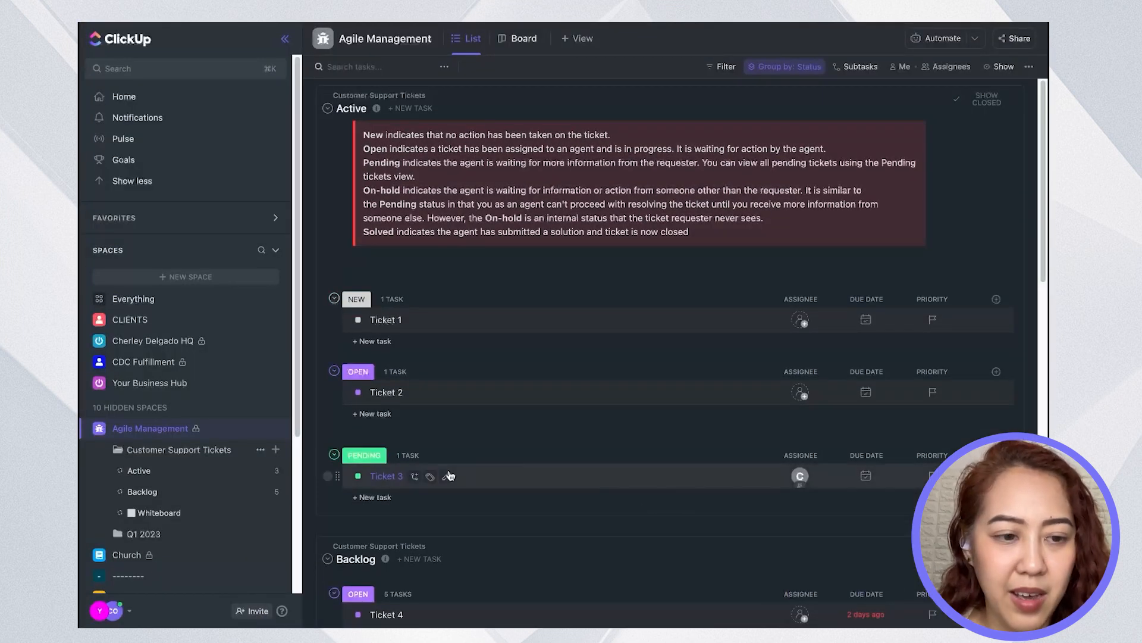
Open the Active list and view the statuses available for Ticket 1 without changing its status.
left_click(178, 474)
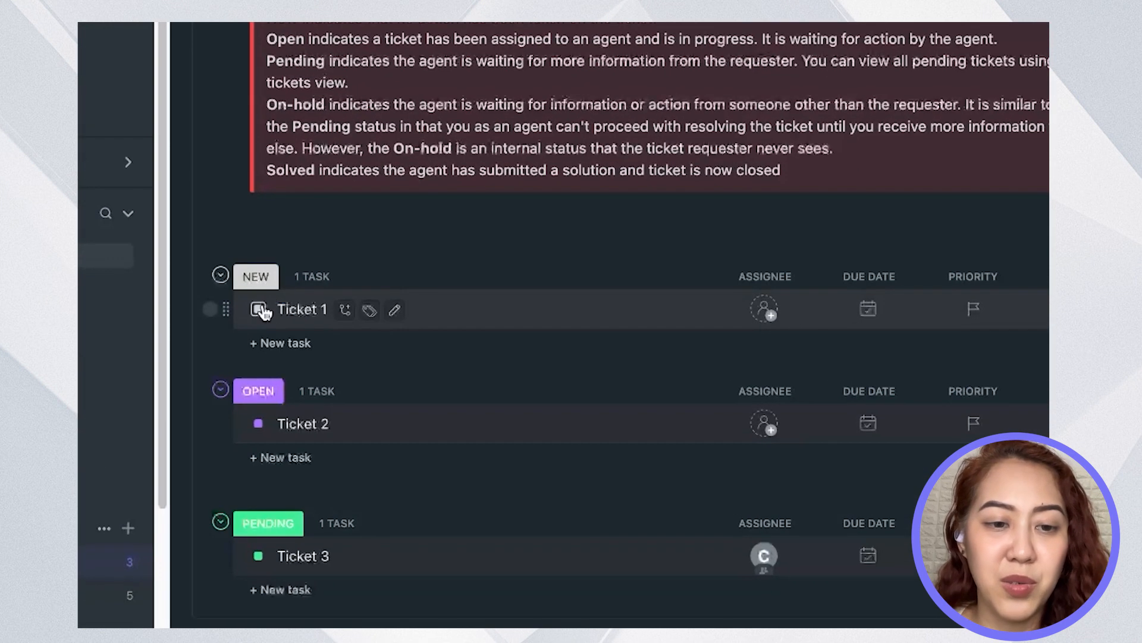
left_click(358, 311)
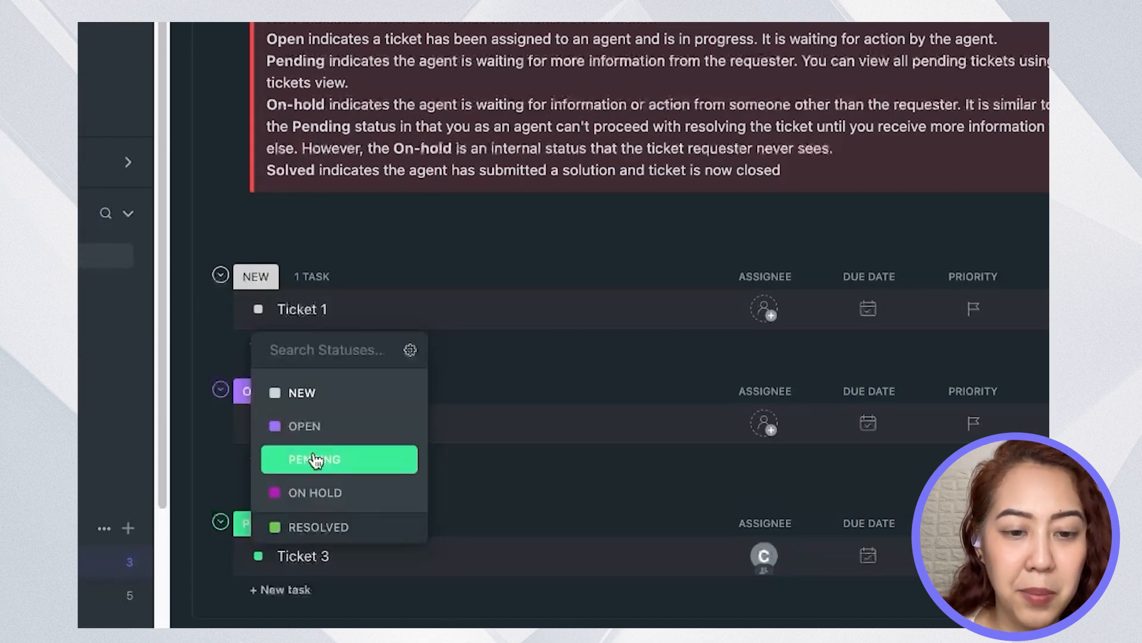
left_click(546, 241)
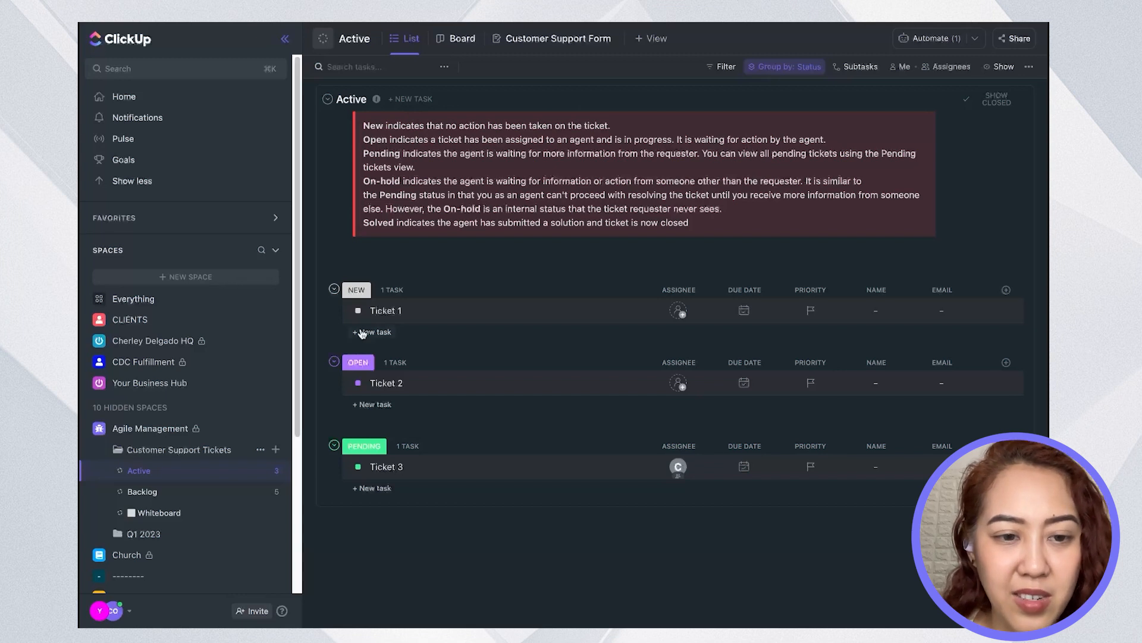
Expand the Active list's full description and read the status definitions.
left_click_drag(358, 127, 700, 229)
left_click(730, 231)
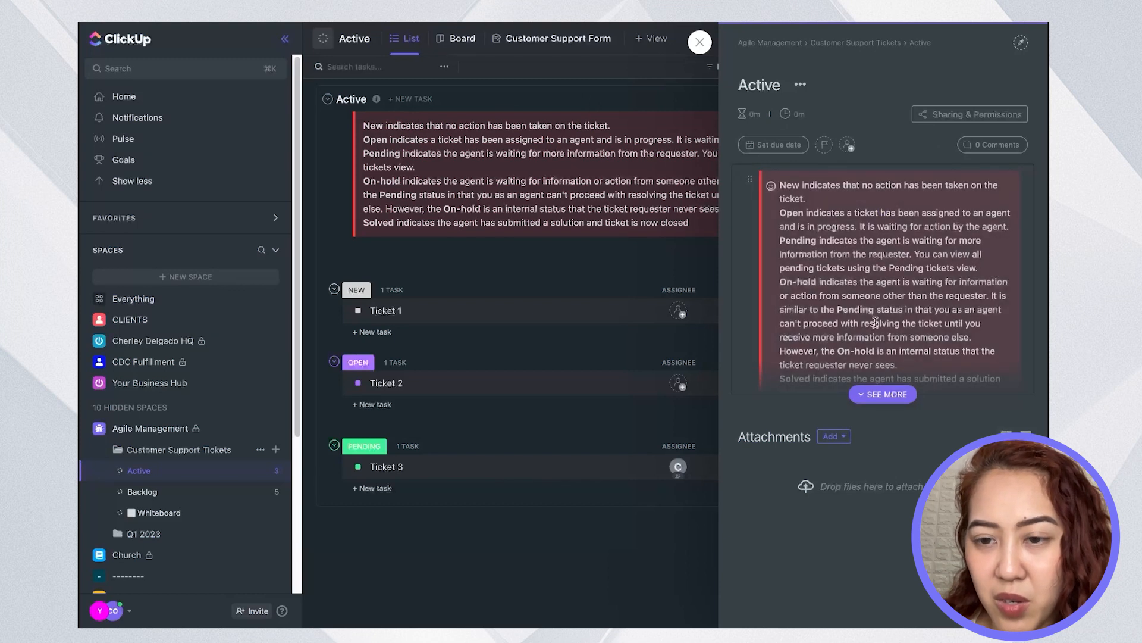
left_click(875, 393)
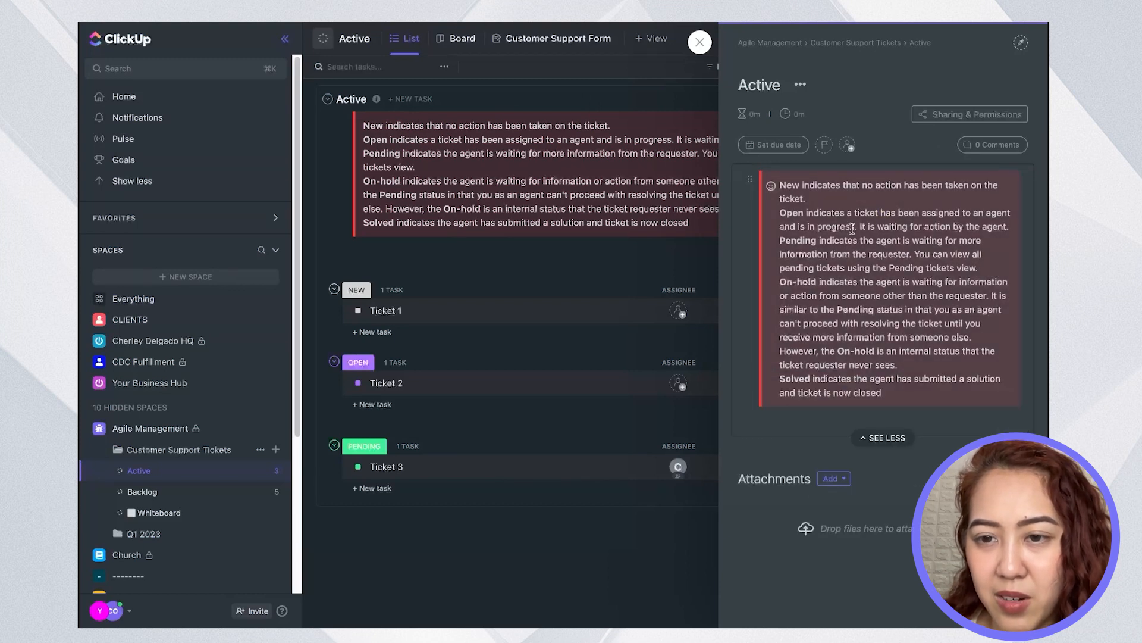
left_click(704, 45)
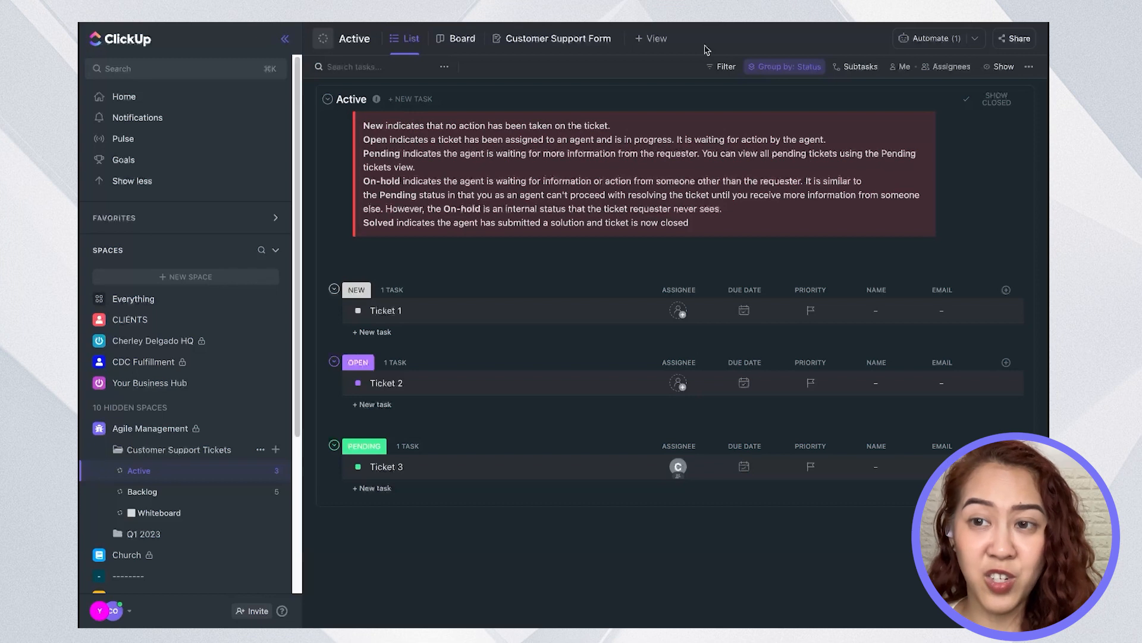
View the Backlog list and inspect the Active list's automation triggered when a due date arrives.
left_click(143, 499)
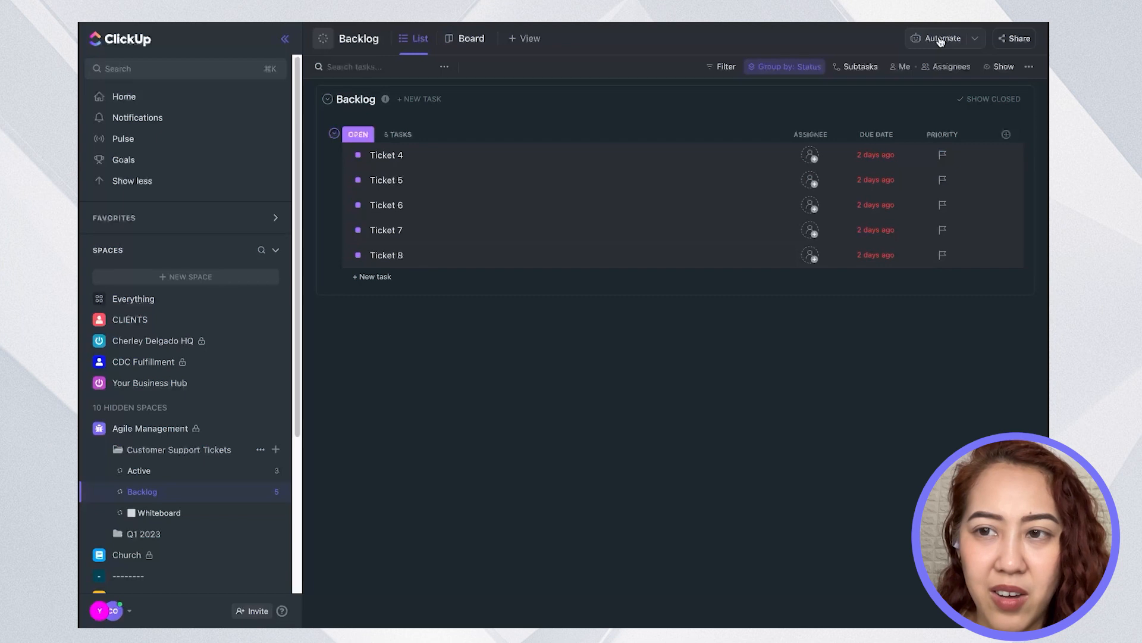
left_click(164, 473)
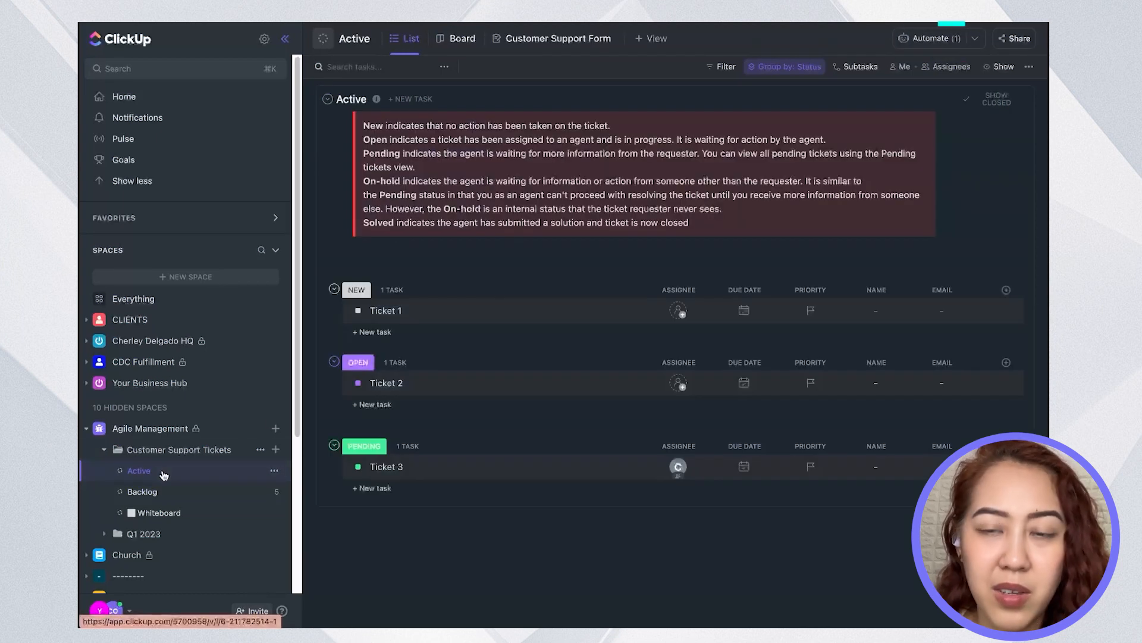
left_click(933, 39)
left_click(954, 76)
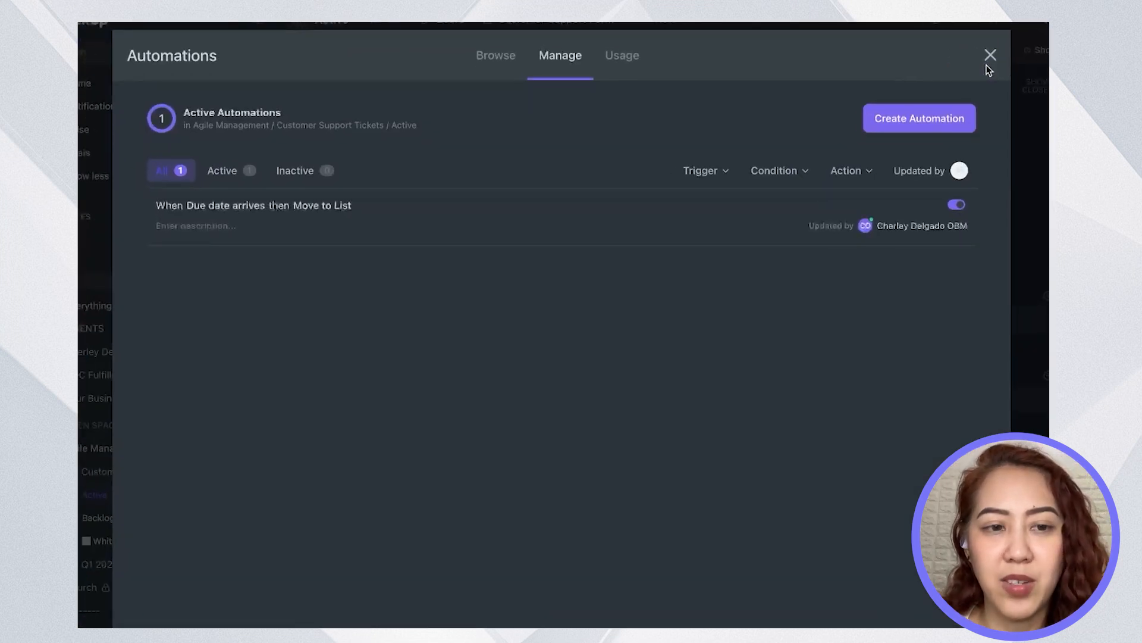
mouse_move(871, 199)
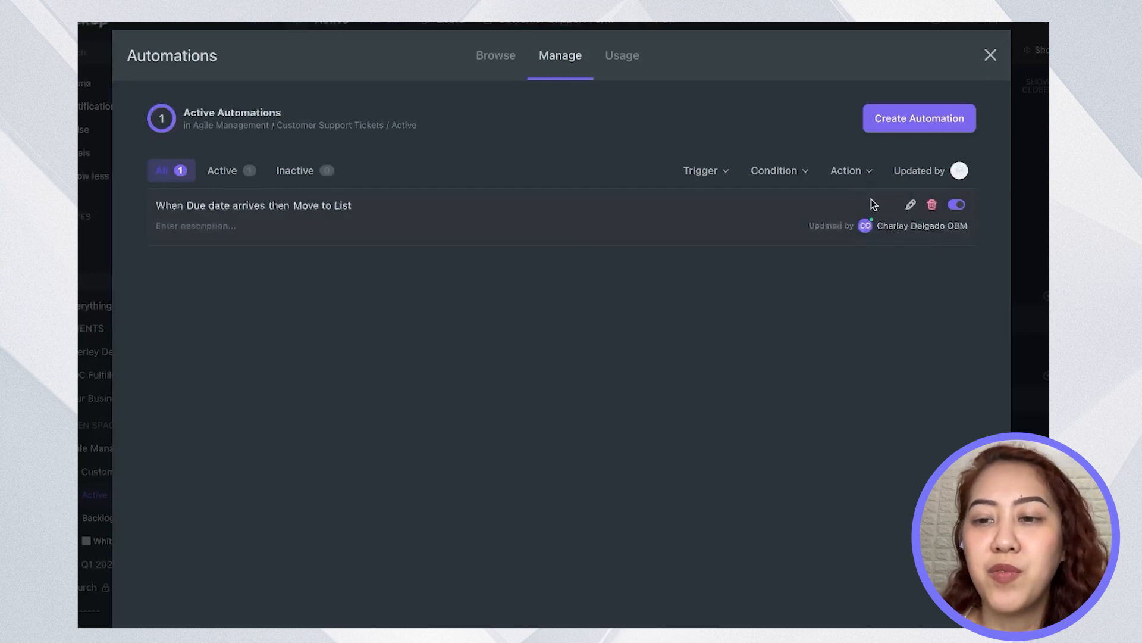
left_click(908, 207)
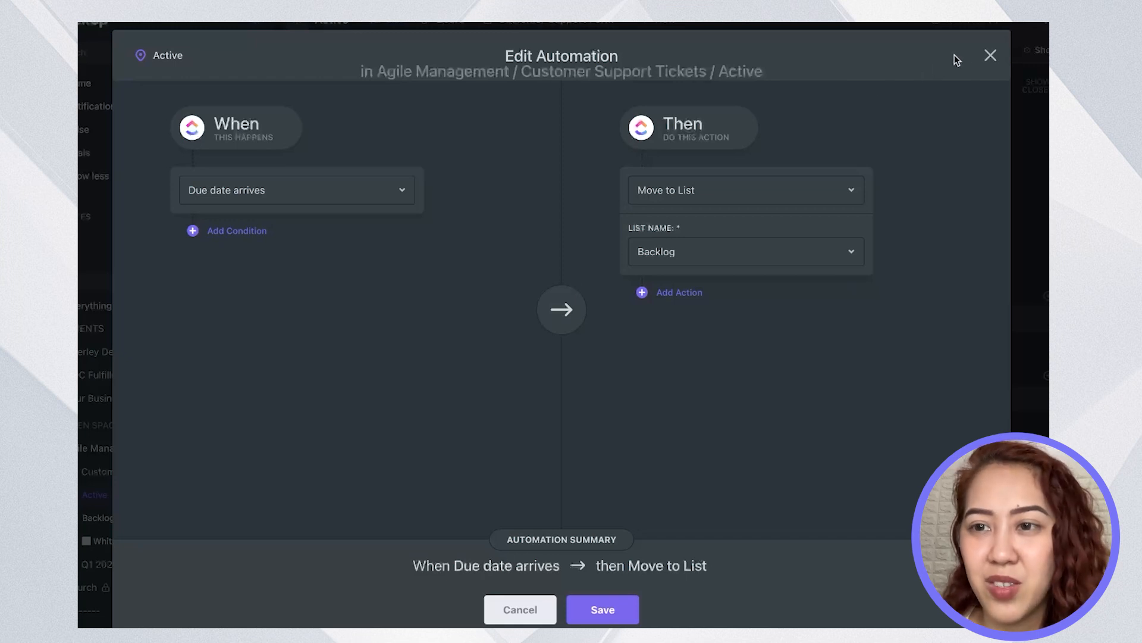
left_click(989, 56)
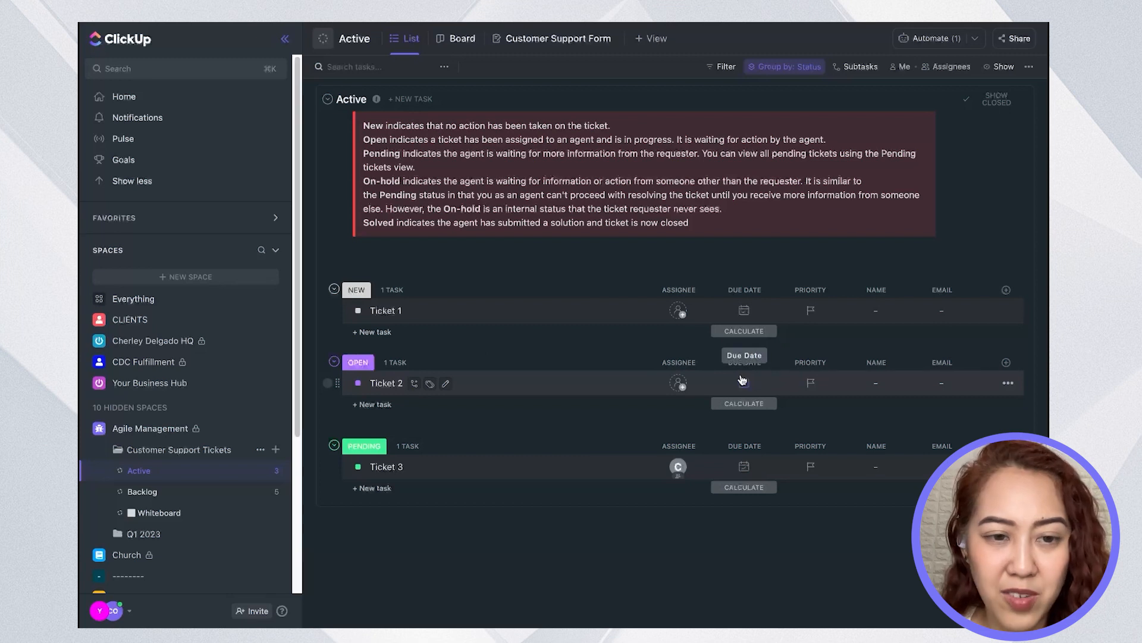
Revisit the Backlog list, open the Customer Support Ticket Dashboard and bring up the Ticket by Status widget's settings.
left_click(142, 491)
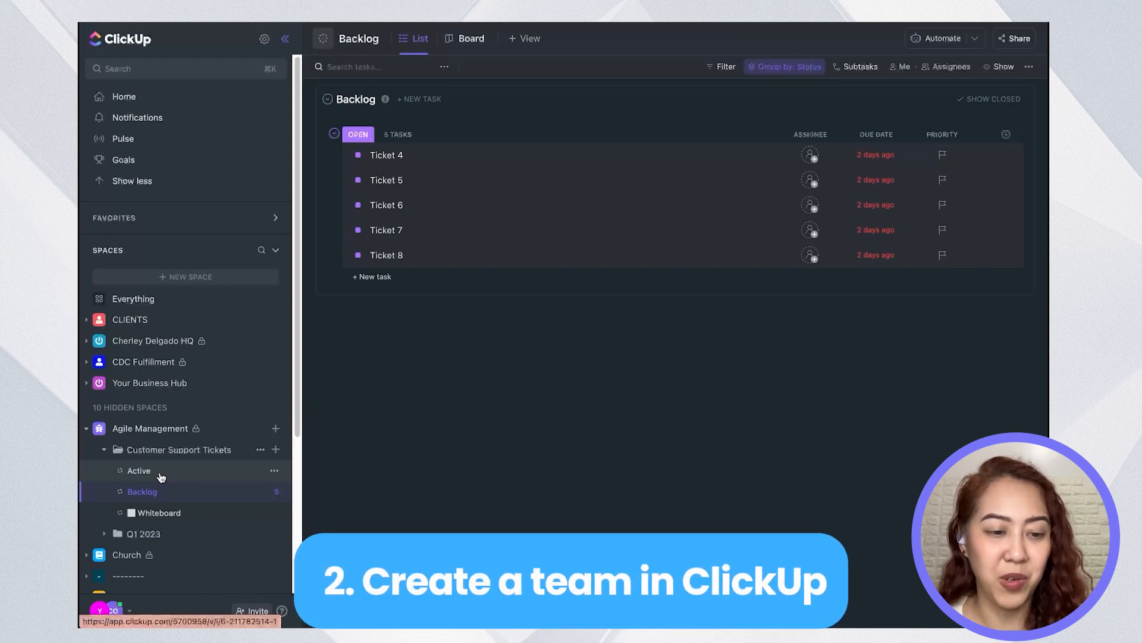
scroll(149, 488, "down", 5)
left_click(122, 544)
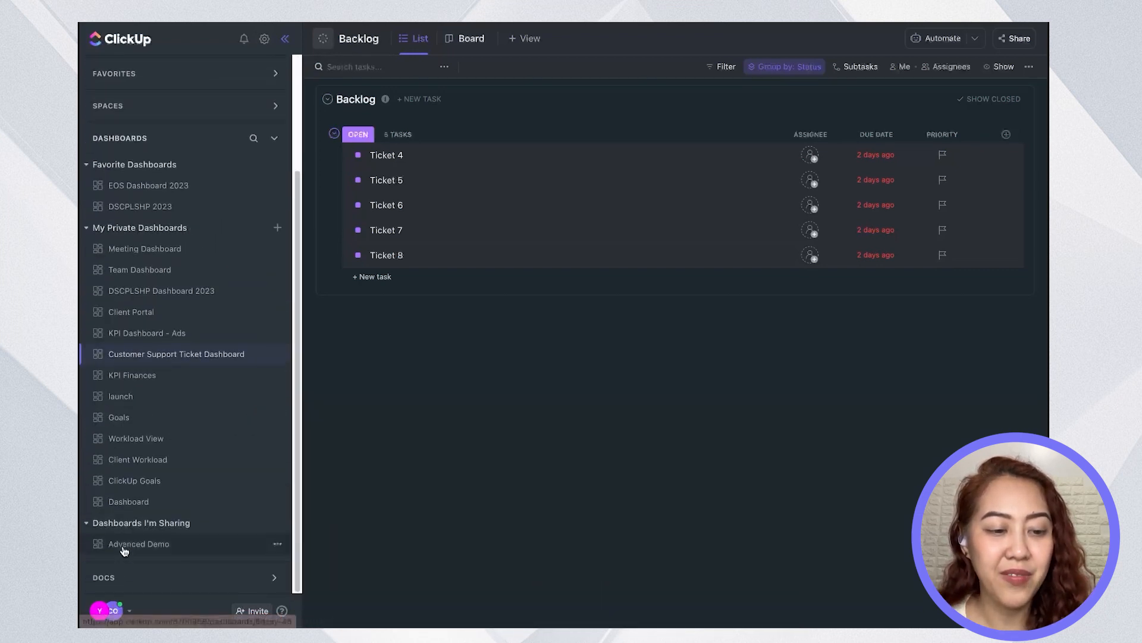
left_click(137, 503)
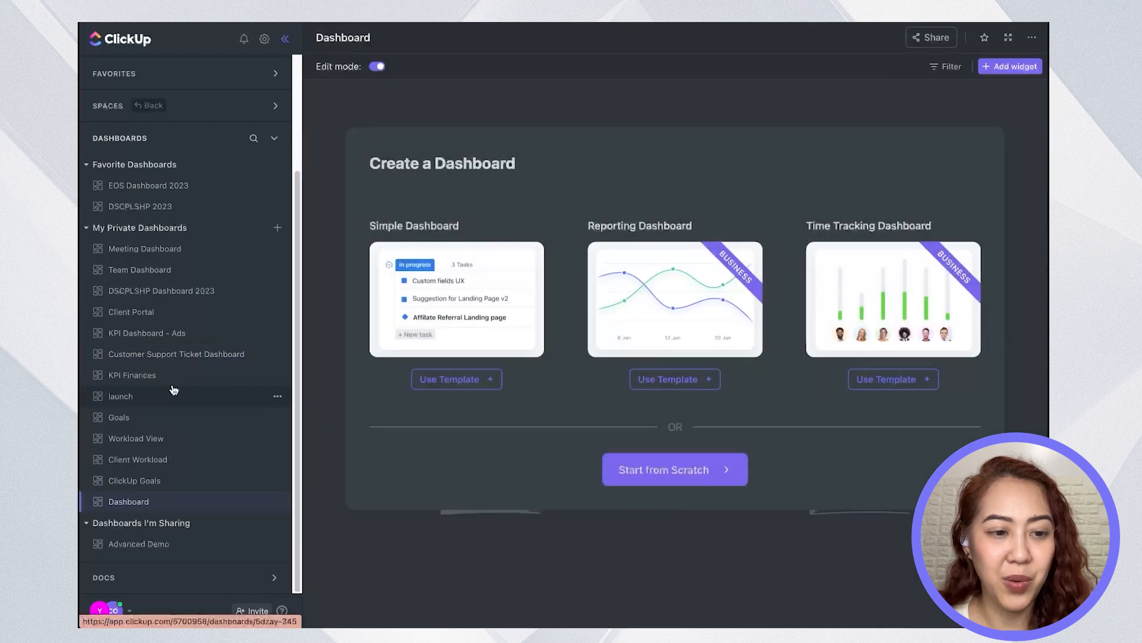
left_click(184, 355)
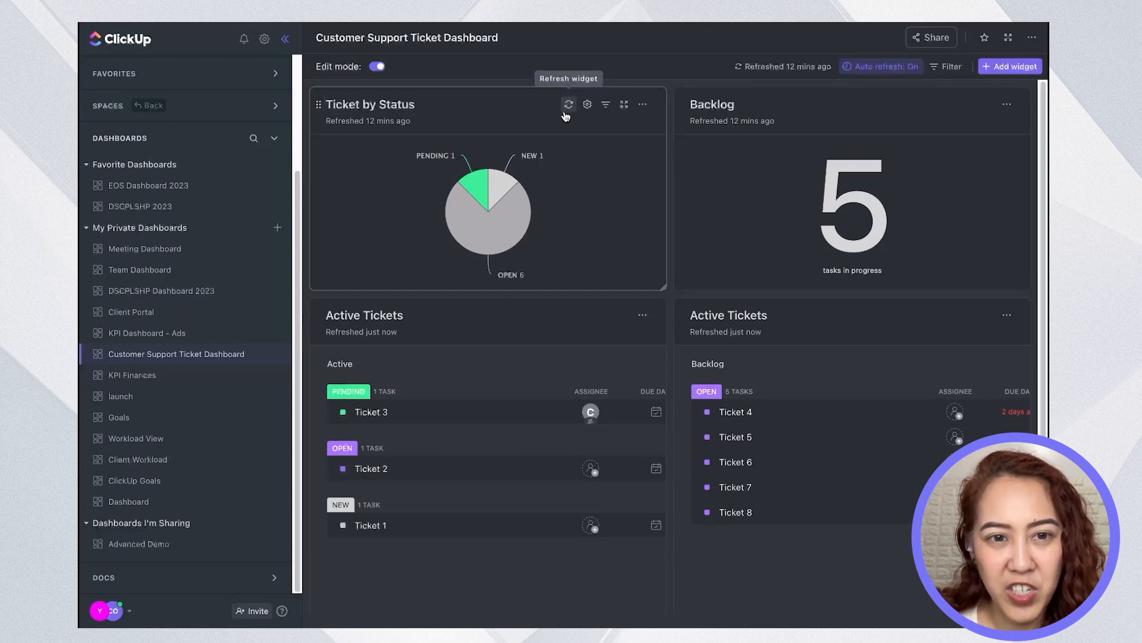
left_click(586, 105)
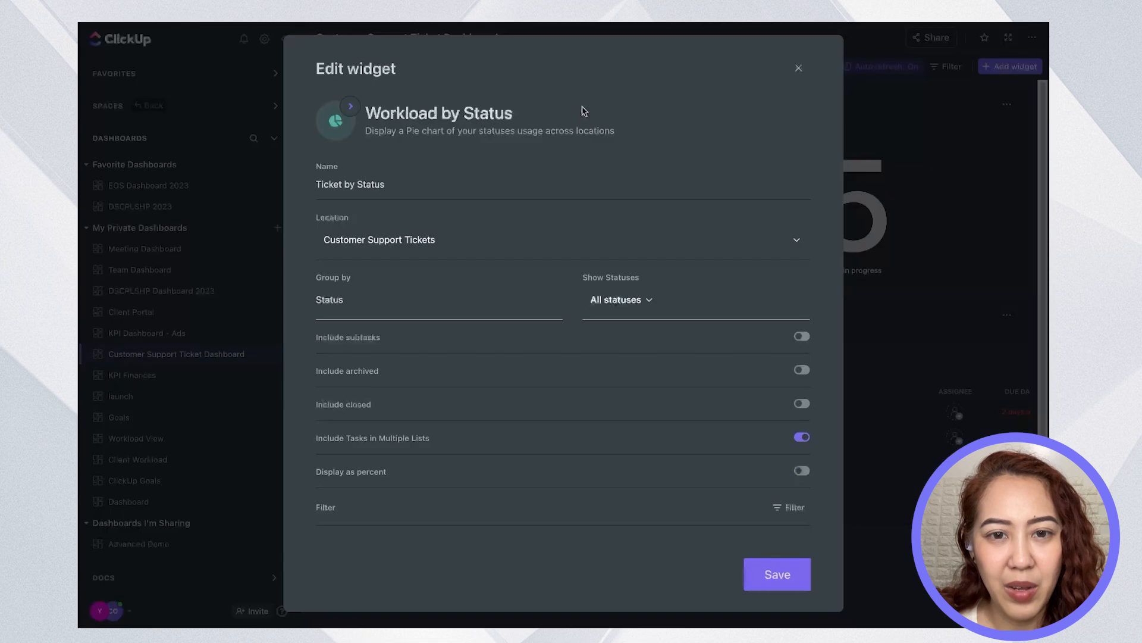
Preview the setup of a new Workload by Status pie chart widget, searching its locations for "agile", without adding it.
left_click(797, 69)
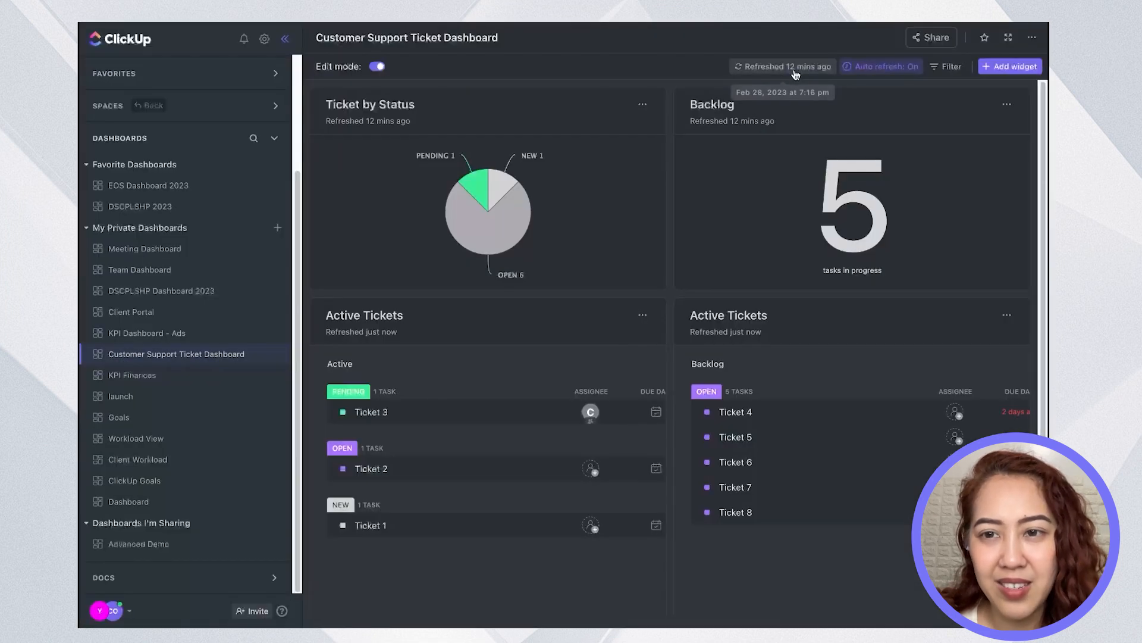
left_click(999, 68)
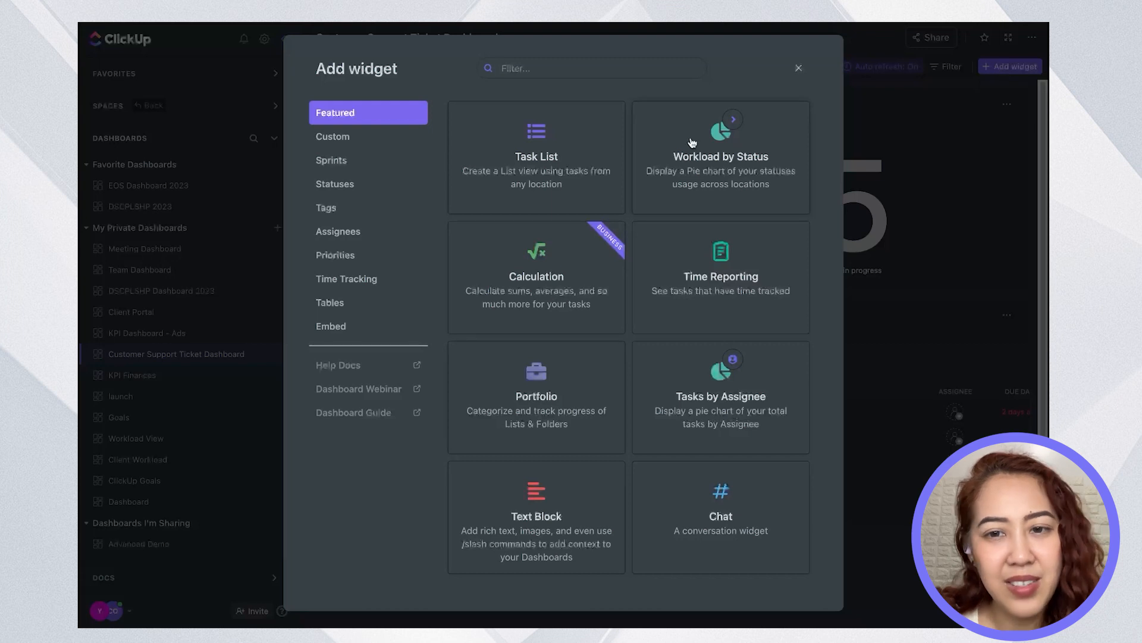
left_click(718, 153)
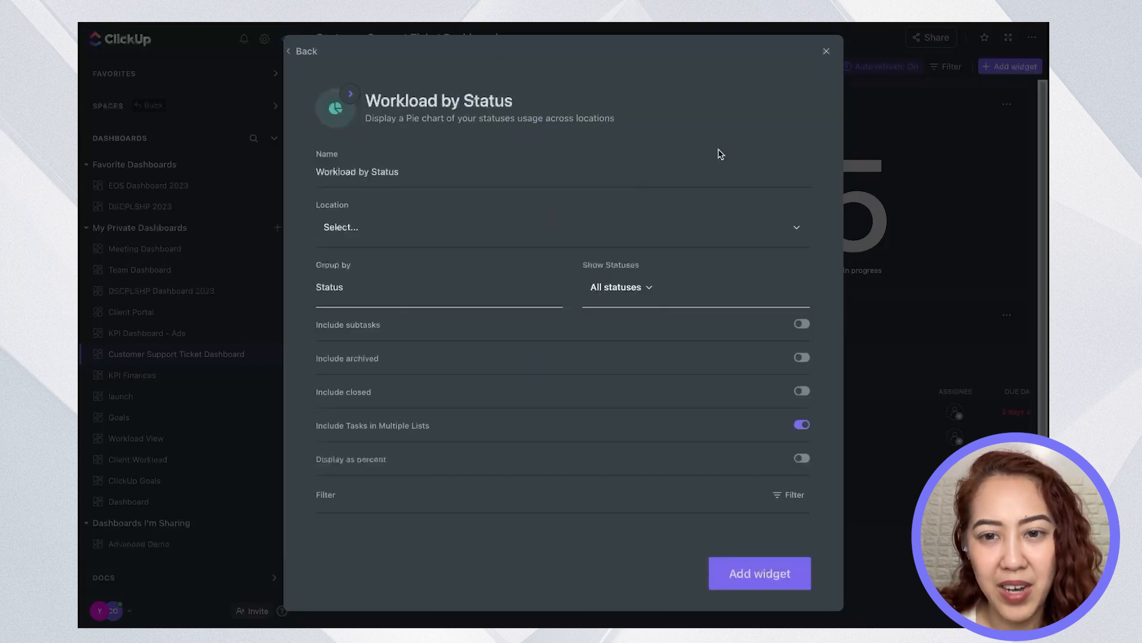
left_click(357, 227)
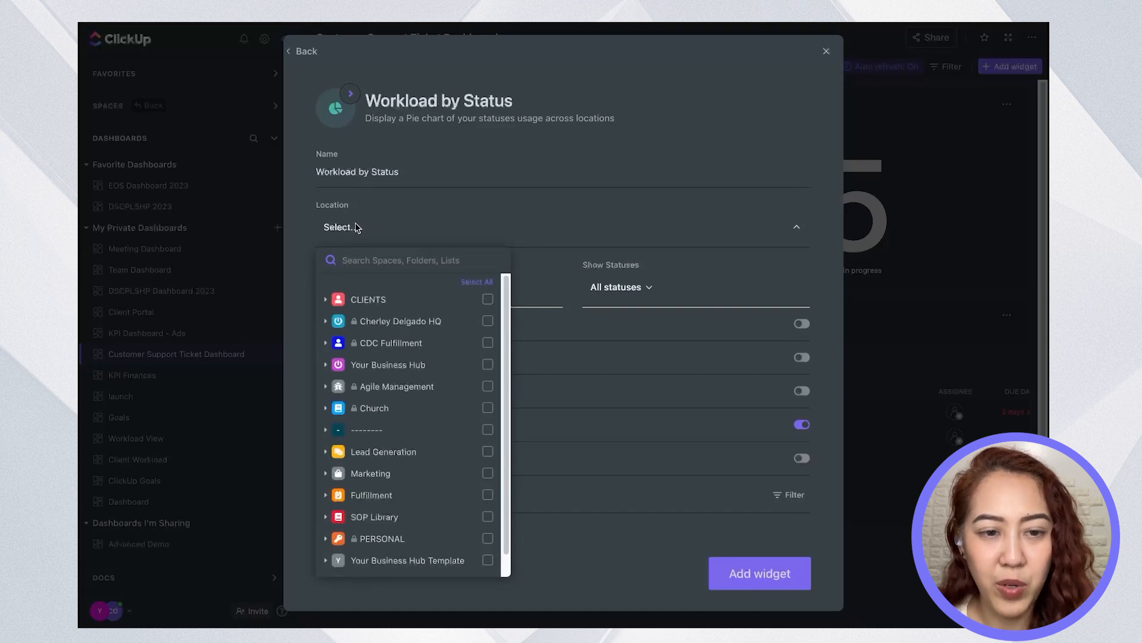
type("agile")
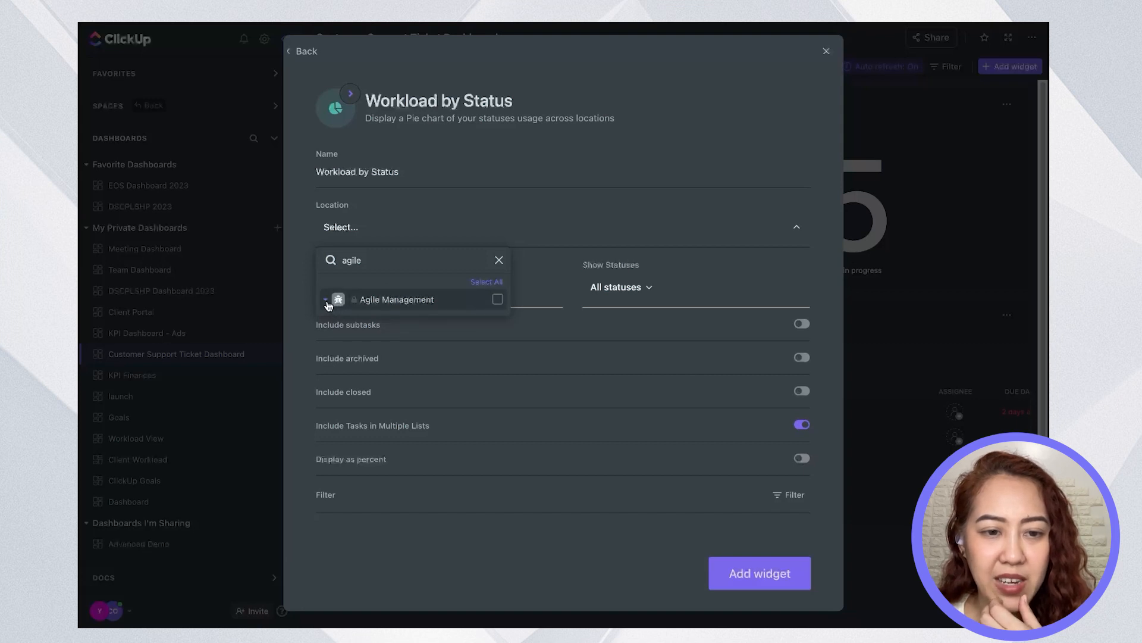
left_click(497, 260)
left_click(551, 240)
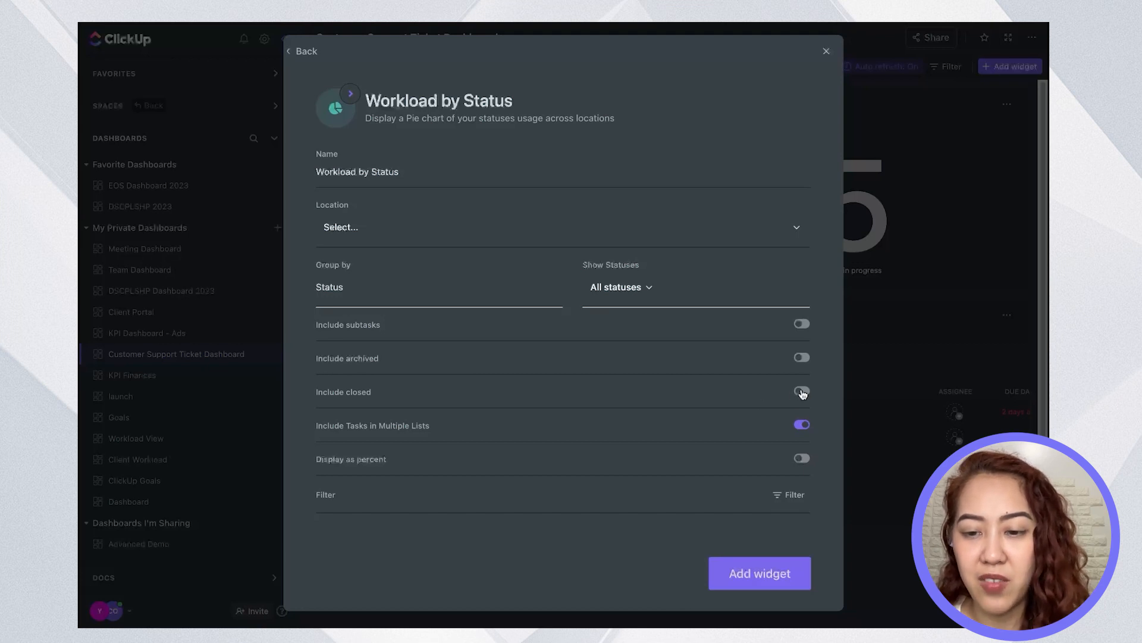
left_click(827, 51)
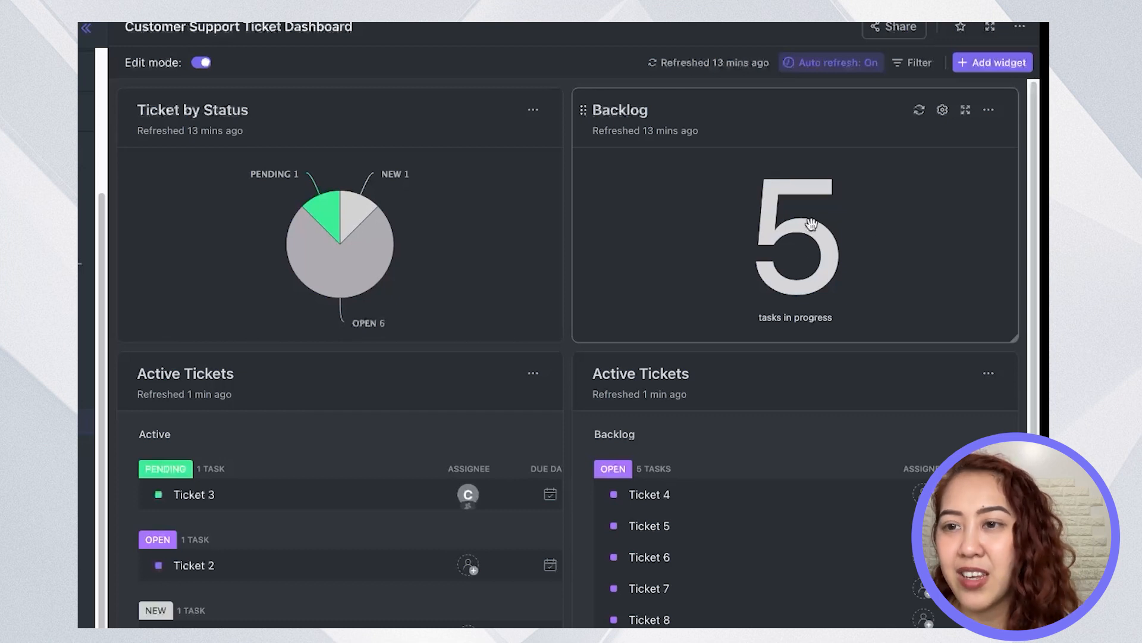
Inspect the Backlog widget's settings and the widget types offered in the Statuses category, leaving the dashboard as it is.
left_click(943, 109)
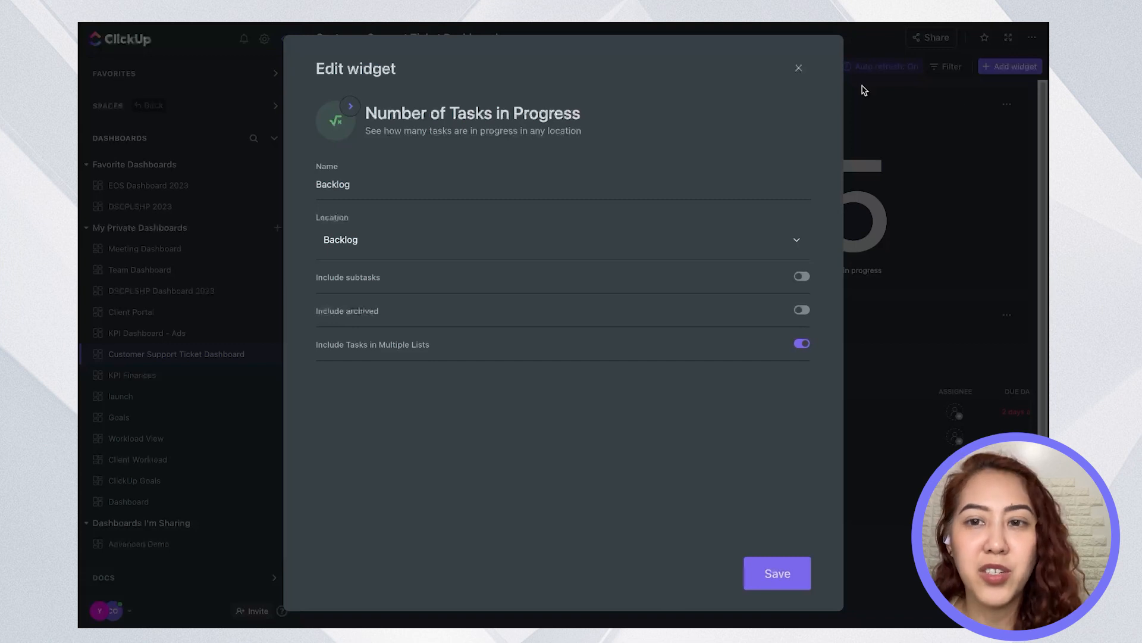
left_click(799, 68)
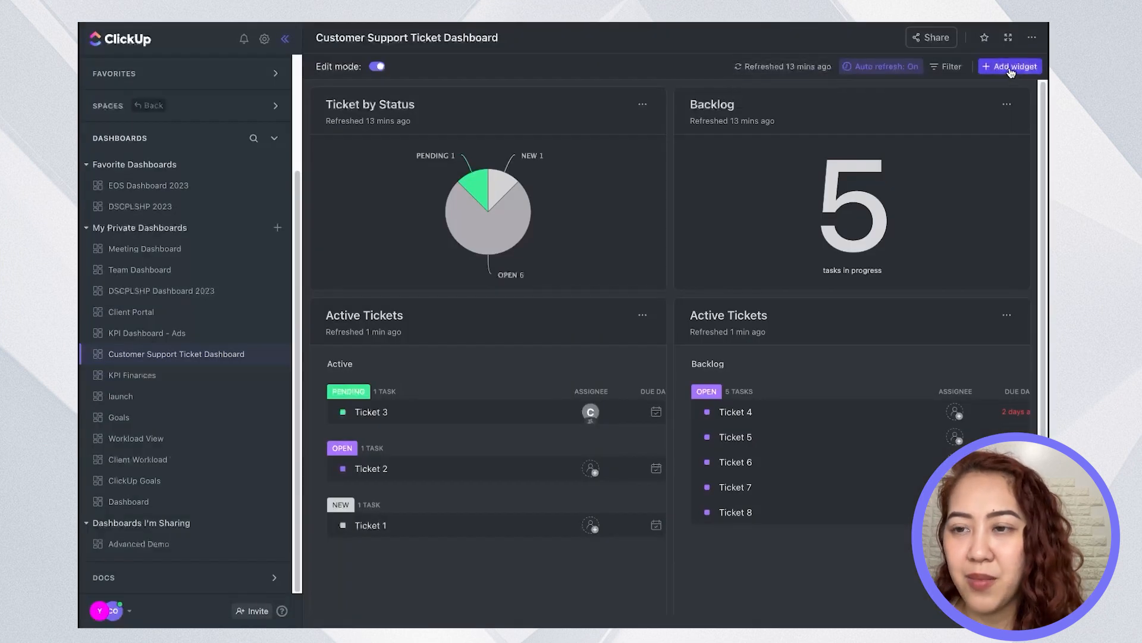
left_click(1010, 67)
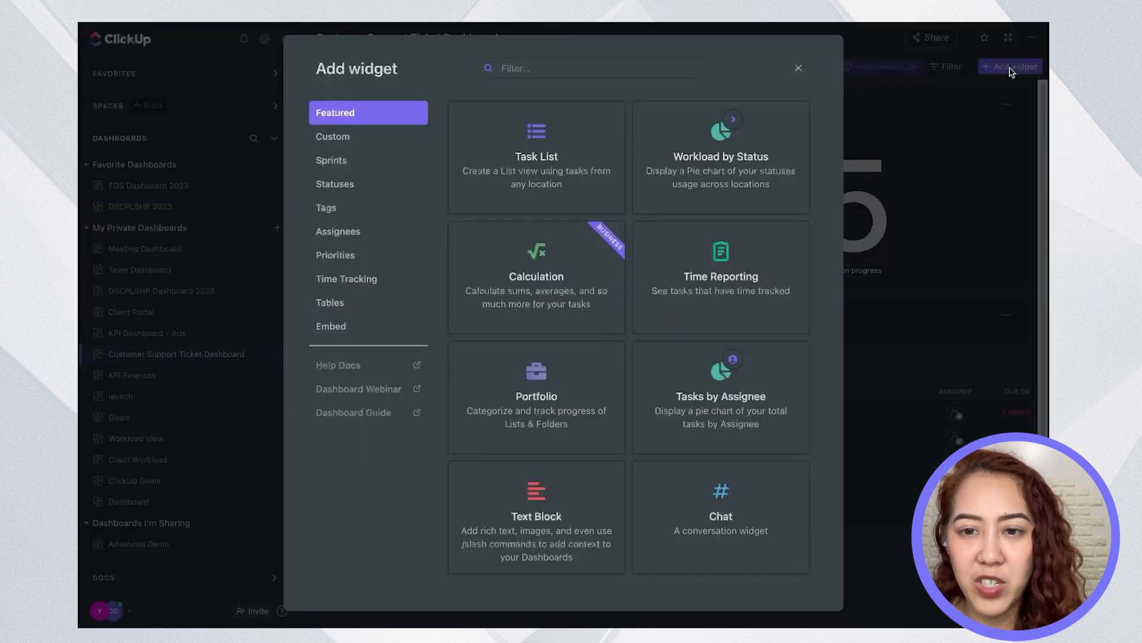
left_click(353, 182)
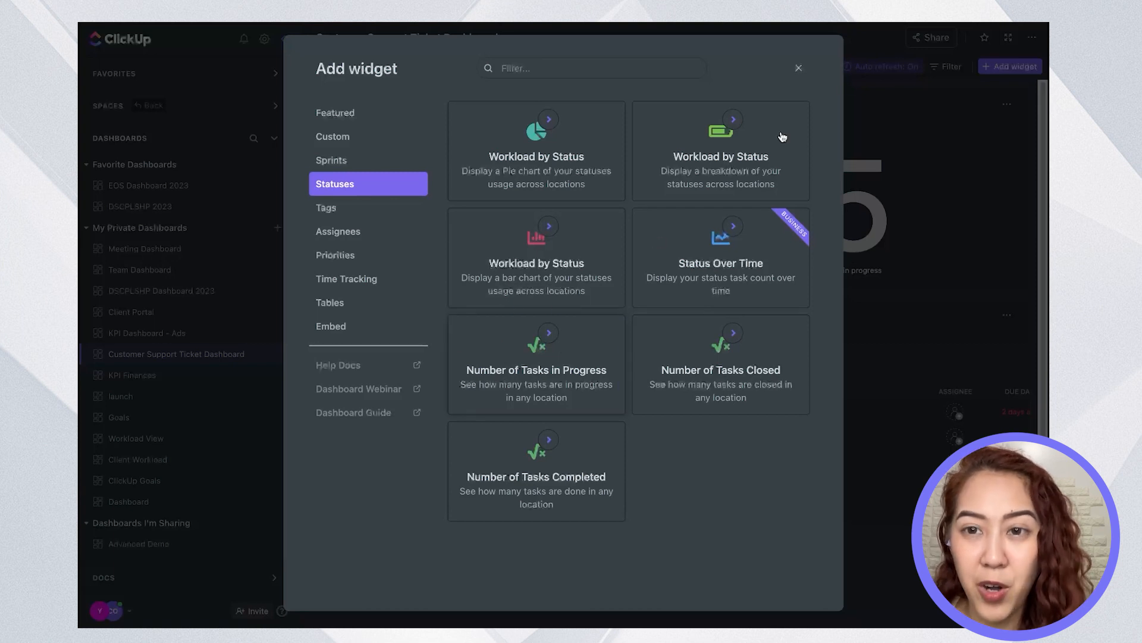
left_click(798, 68)
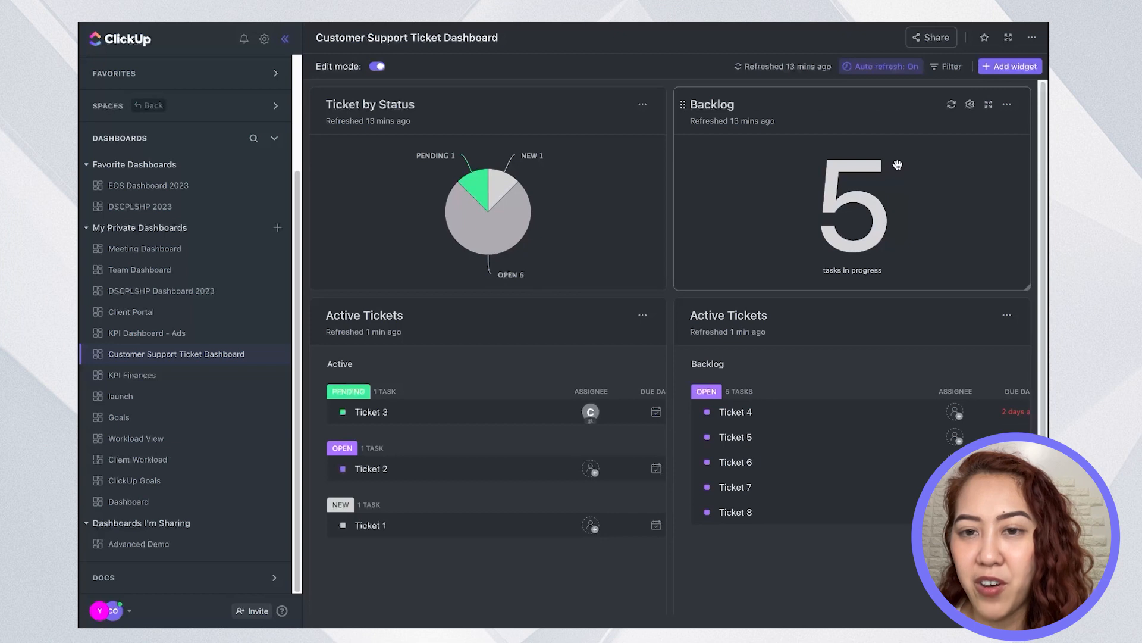
left_click(970, 105)
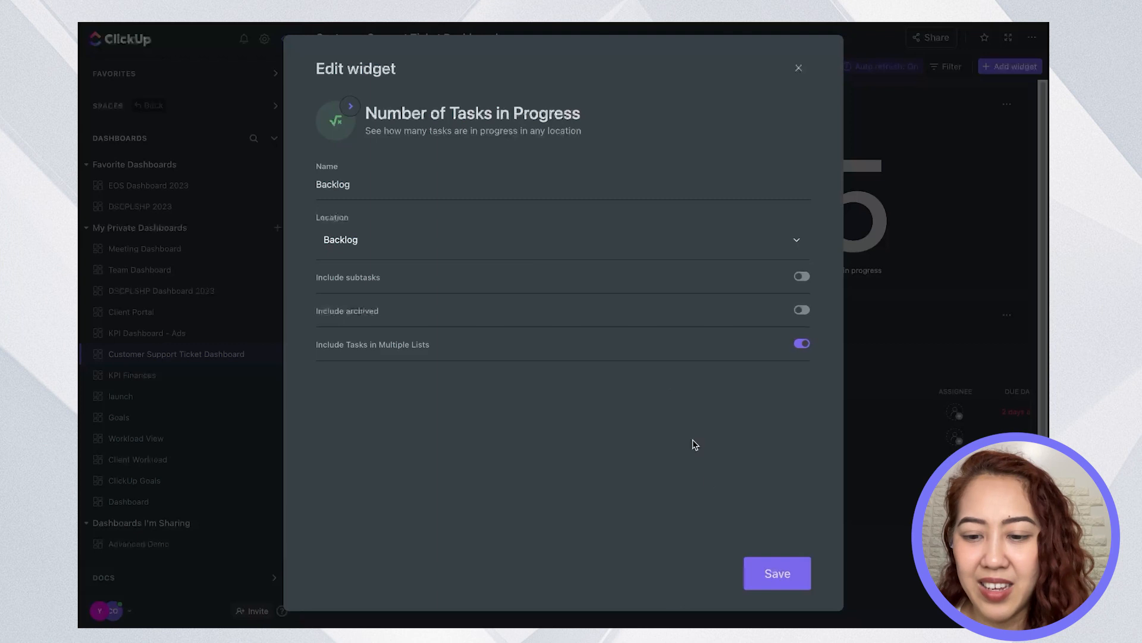
left_click(770, 568)
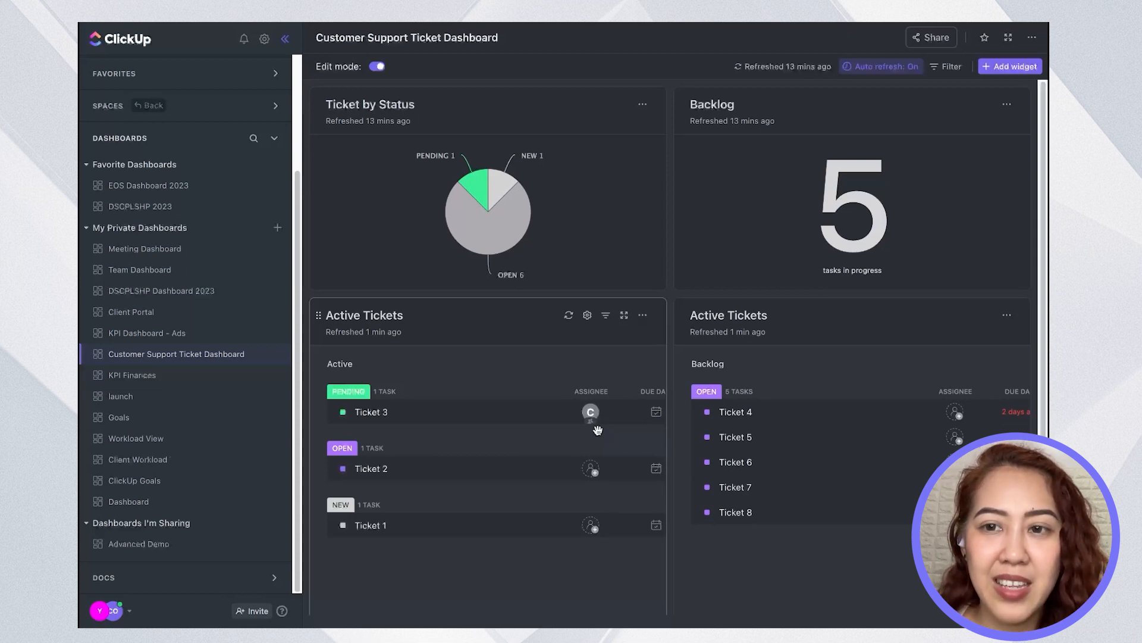
View the Task List widget's setup options without adding it, and check Ticket 3's details from the Active Tickets widget.
left_click(1004, 68)
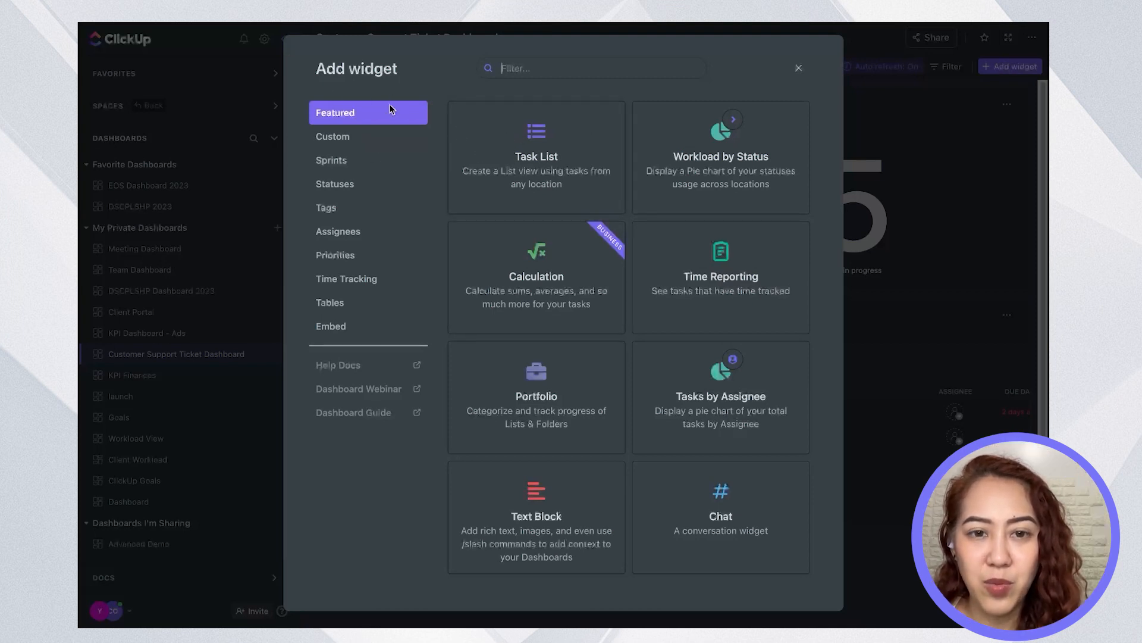
left_click(367, 227)
left_click(514, 223)
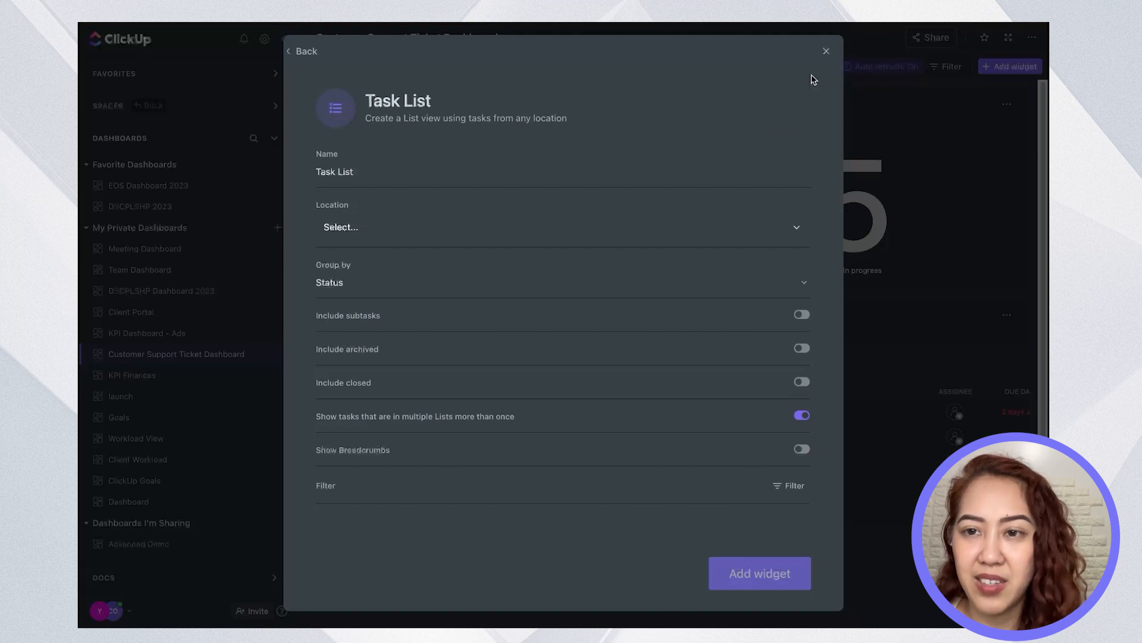
left_click(825, 51)
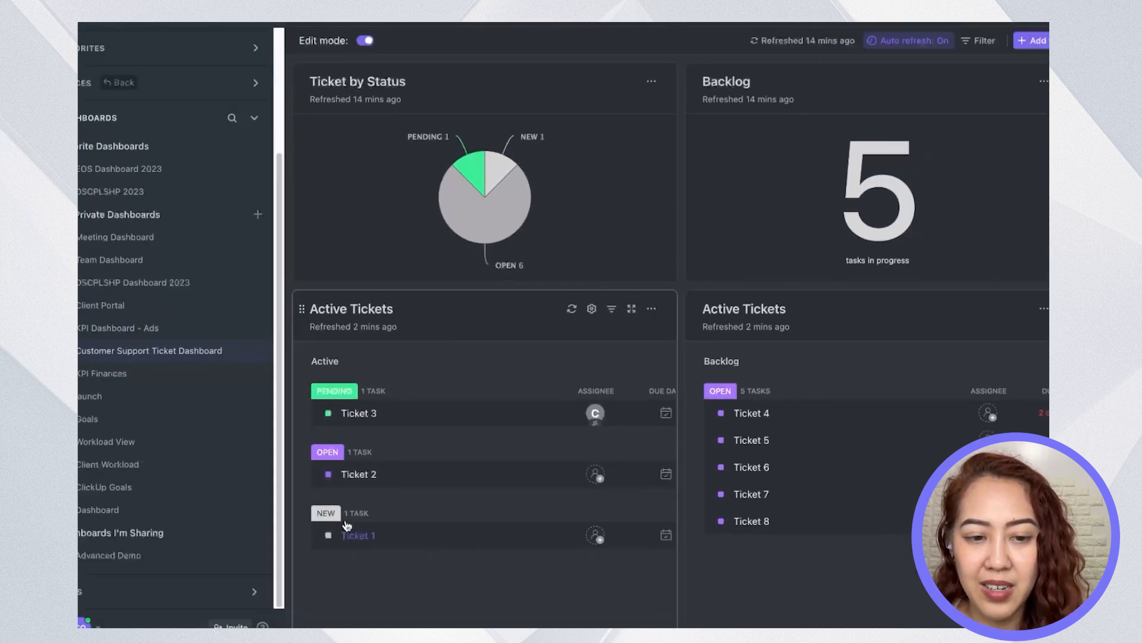
left_click(359, 413)
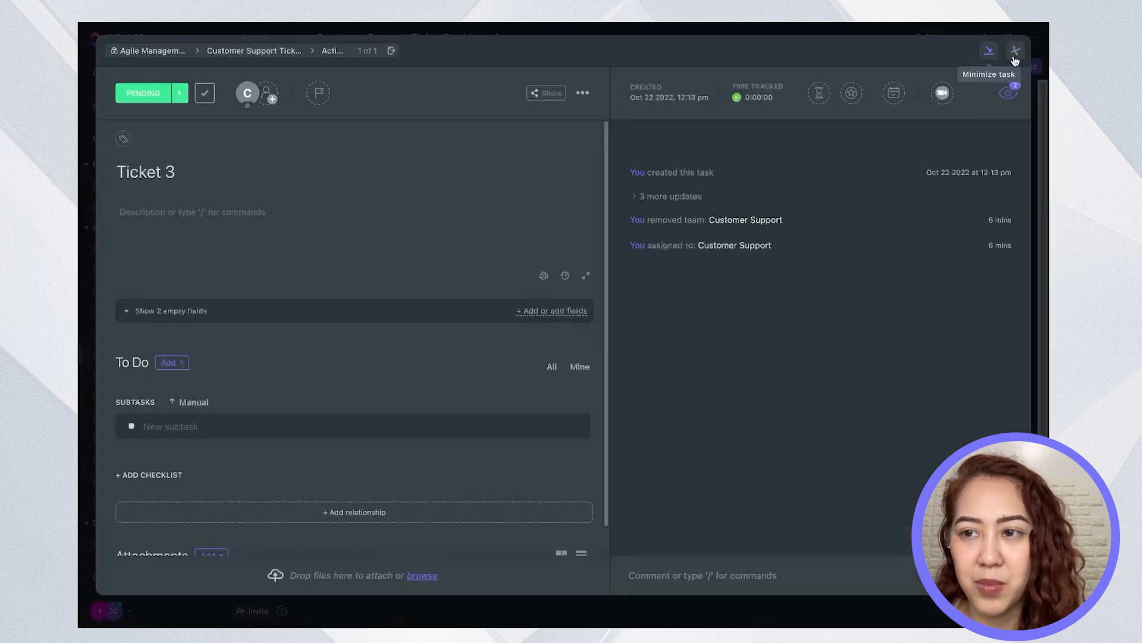
left_click(1015, 58)
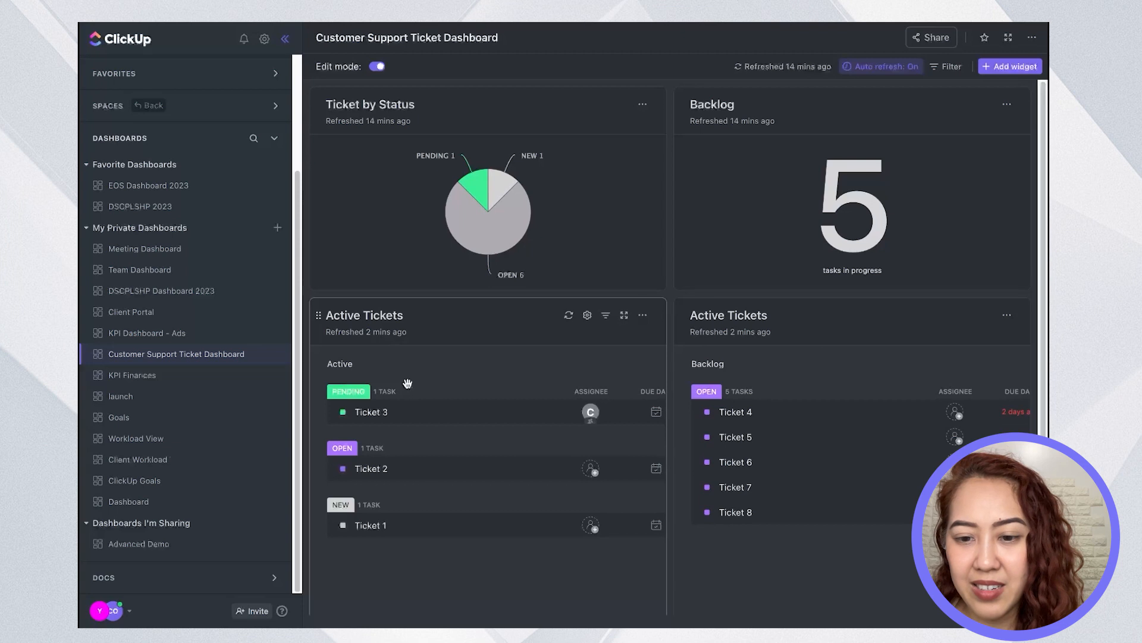
Rename the Active Tickets widget that shows the Backlog list to "Backlog Lists".
left_click(808, 322)
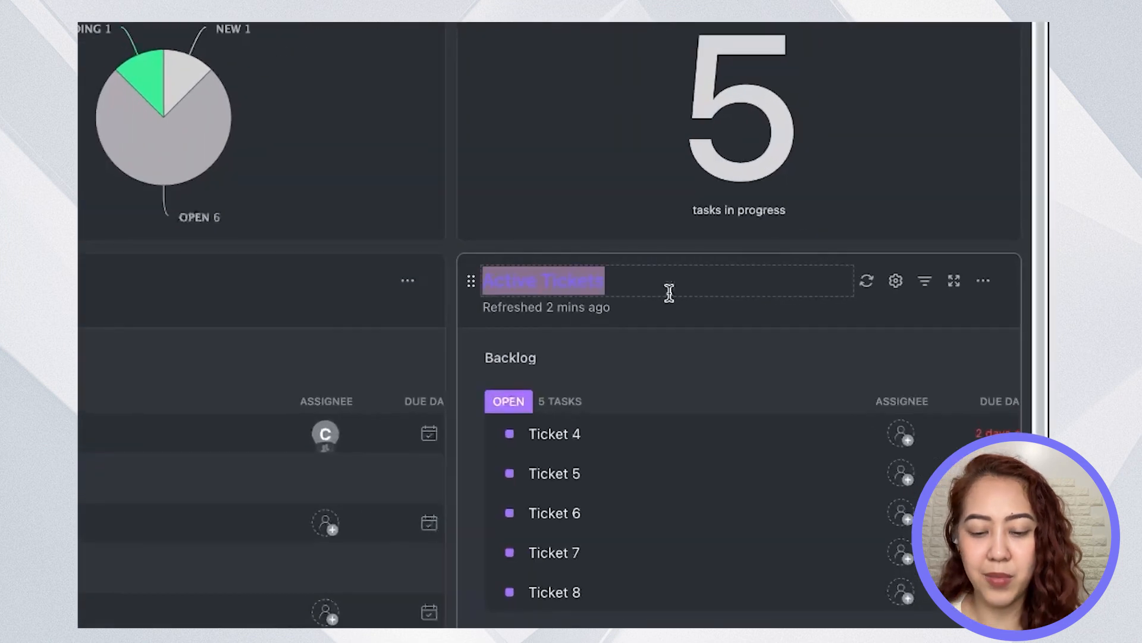
type("B")
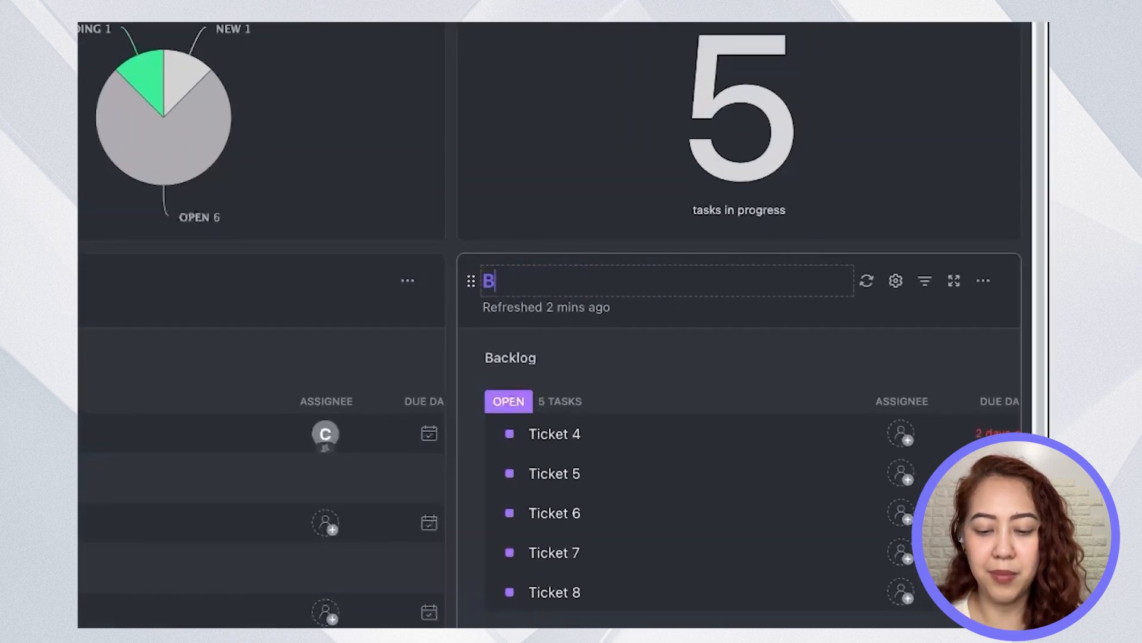
type("acklog Lists")
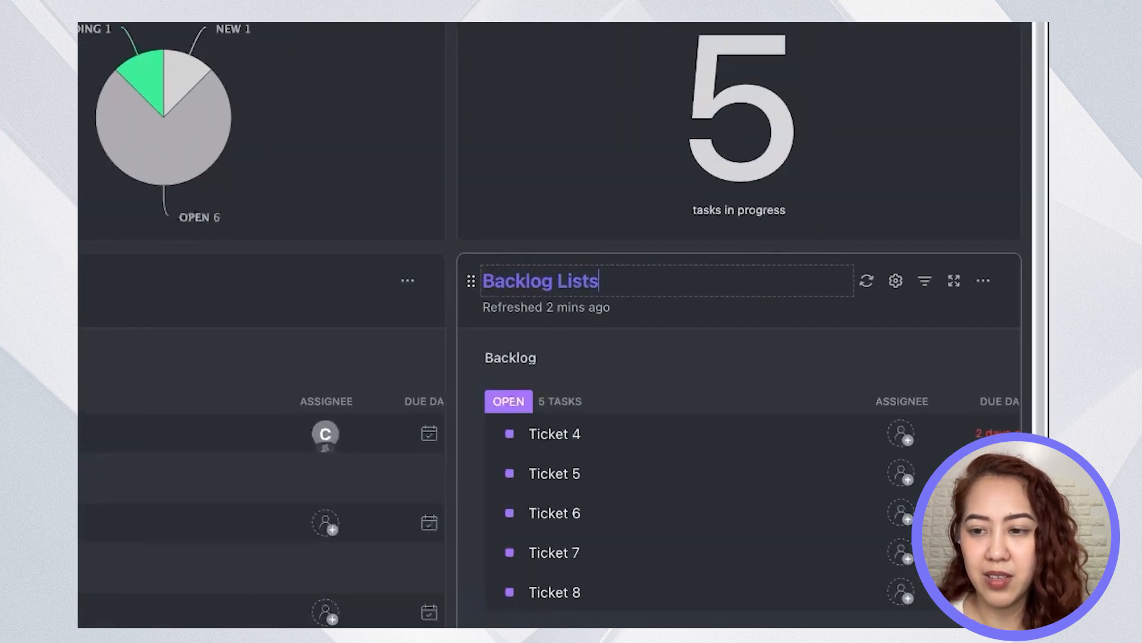
left_click(408, 280)
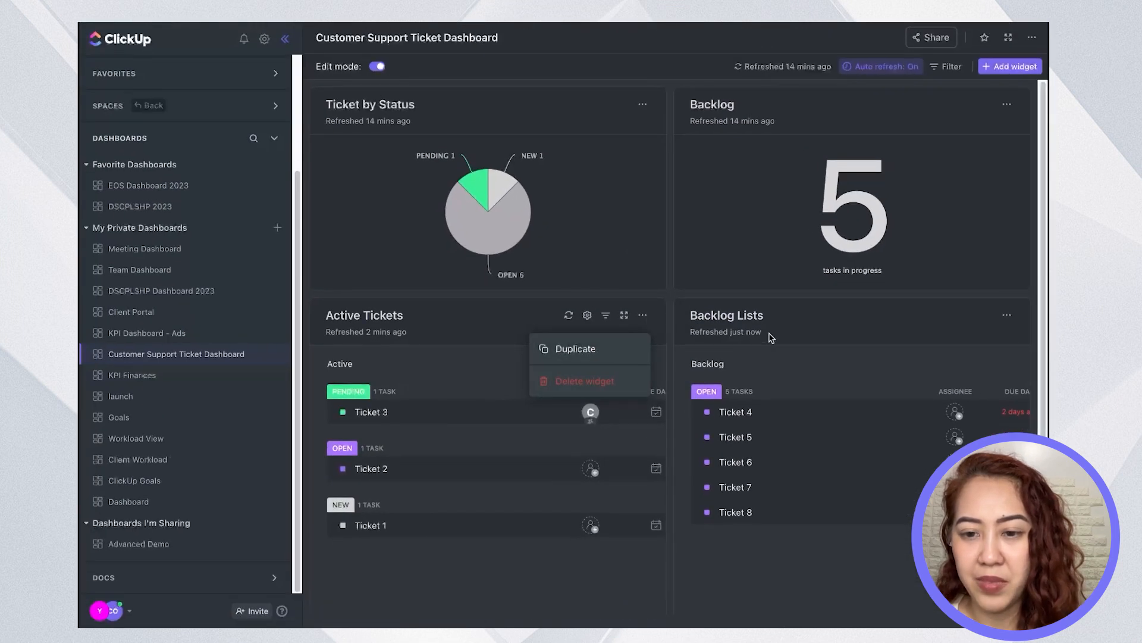
Inspect the Backlog Lists widget's settings and its location selection without changing them.
left_click(951, 317)
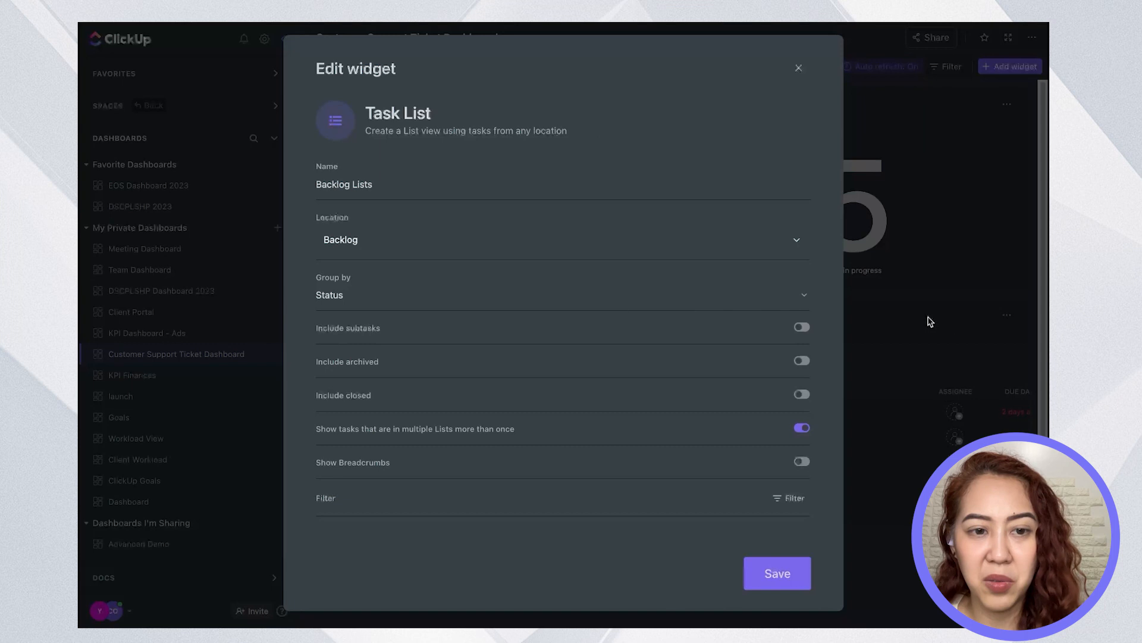
left_click(350, 241)
left_click(406, 236)
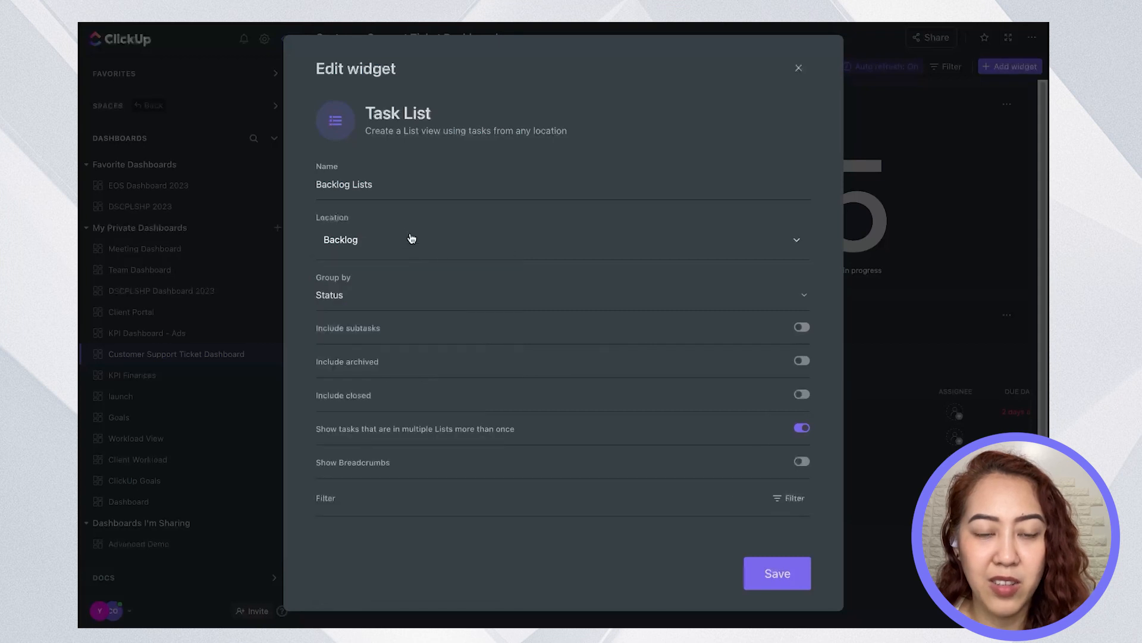
left_click(801, 69)
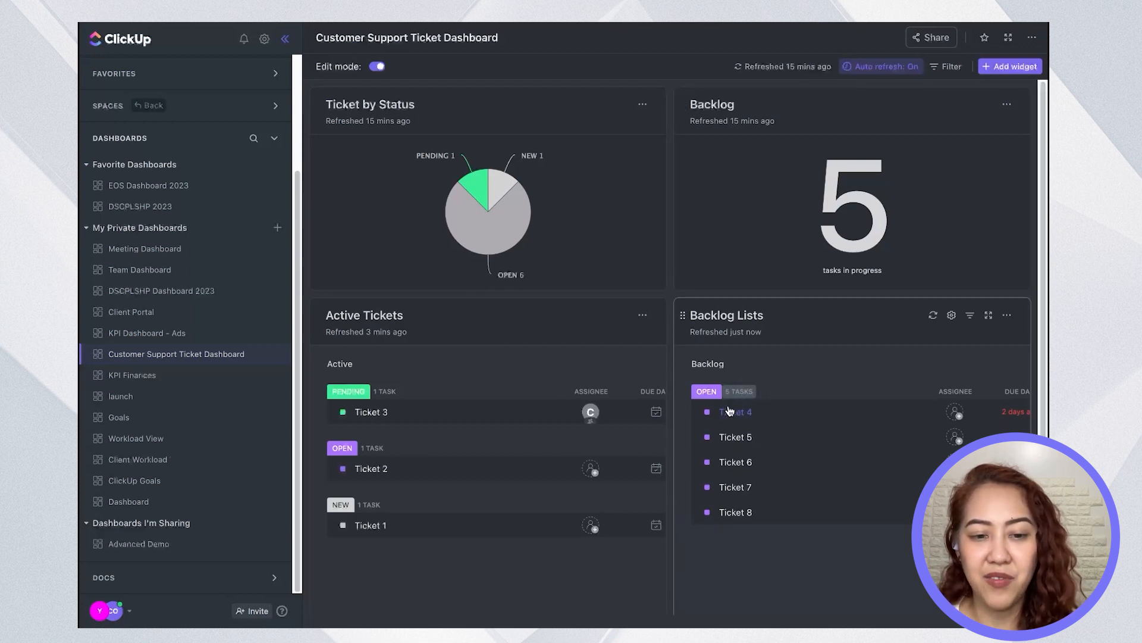
Group the Backlog Lists widget's tasks by Assignee and save the widget.
left_click(952, 315)
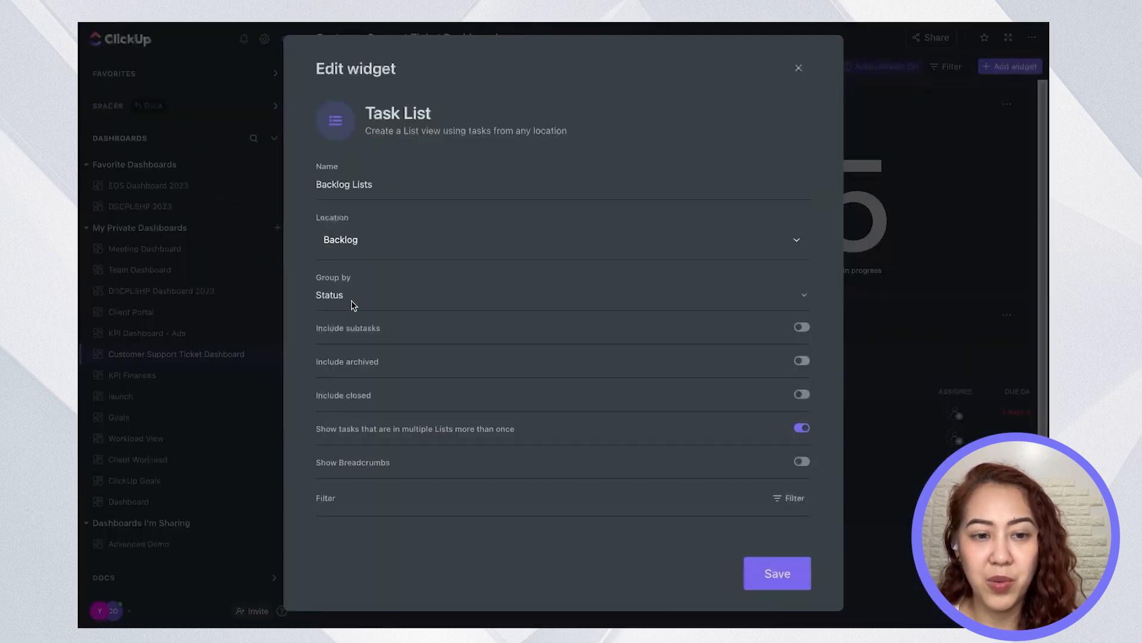
left_click(335, 296)
left_click(346, 379)
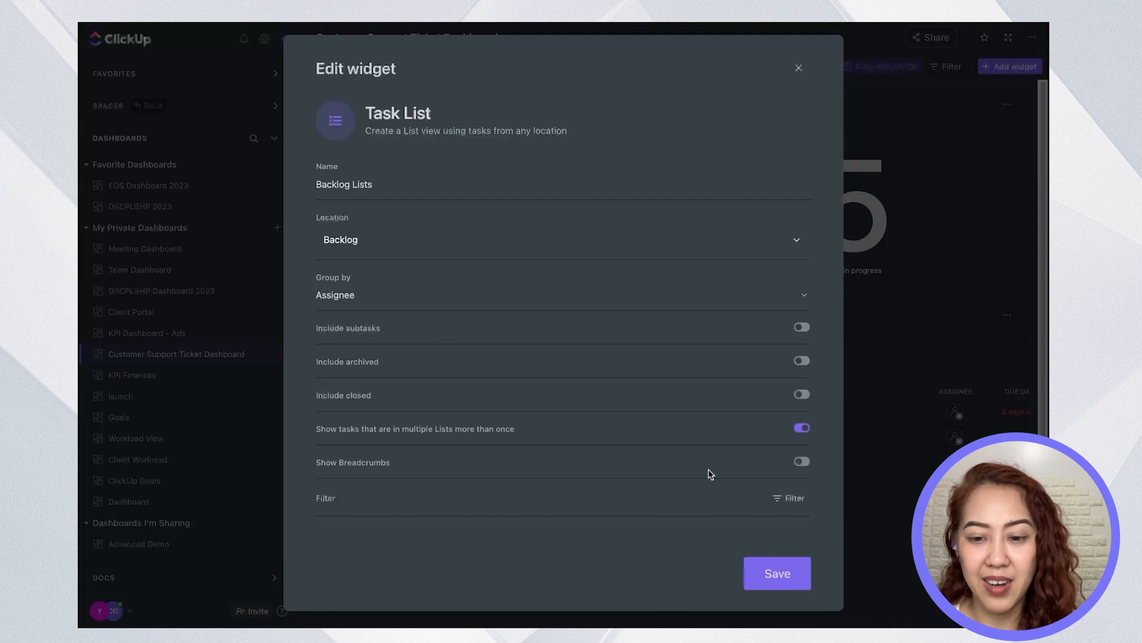
left_click(777, 565)
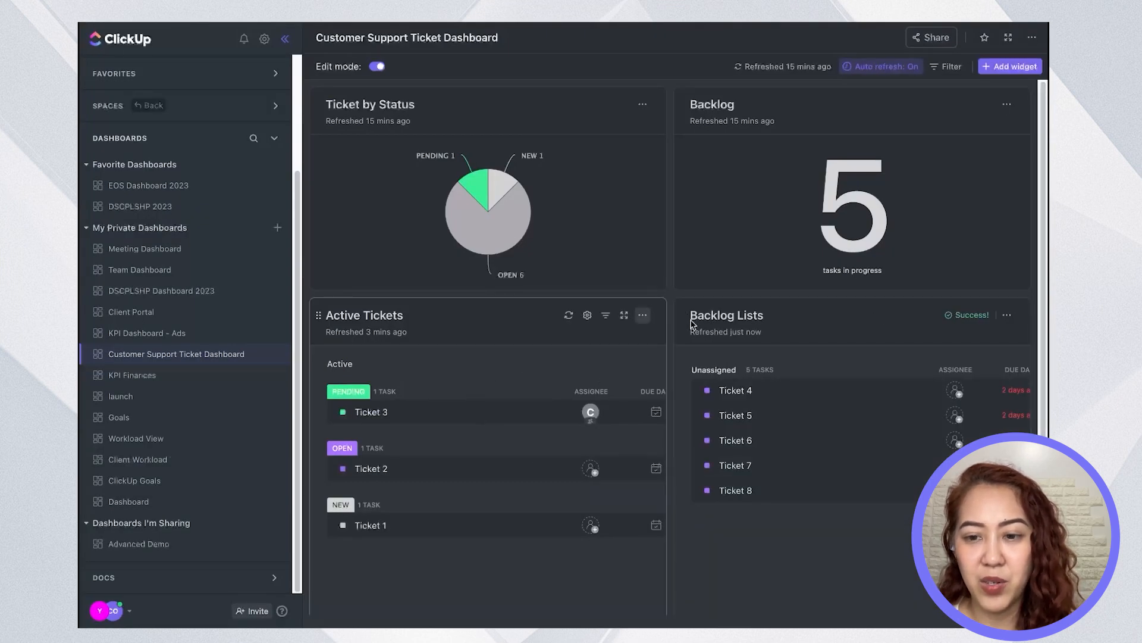
Reopen the Backlog Lists widget's settings and bring up its grouping options.
left_click(951, 316)
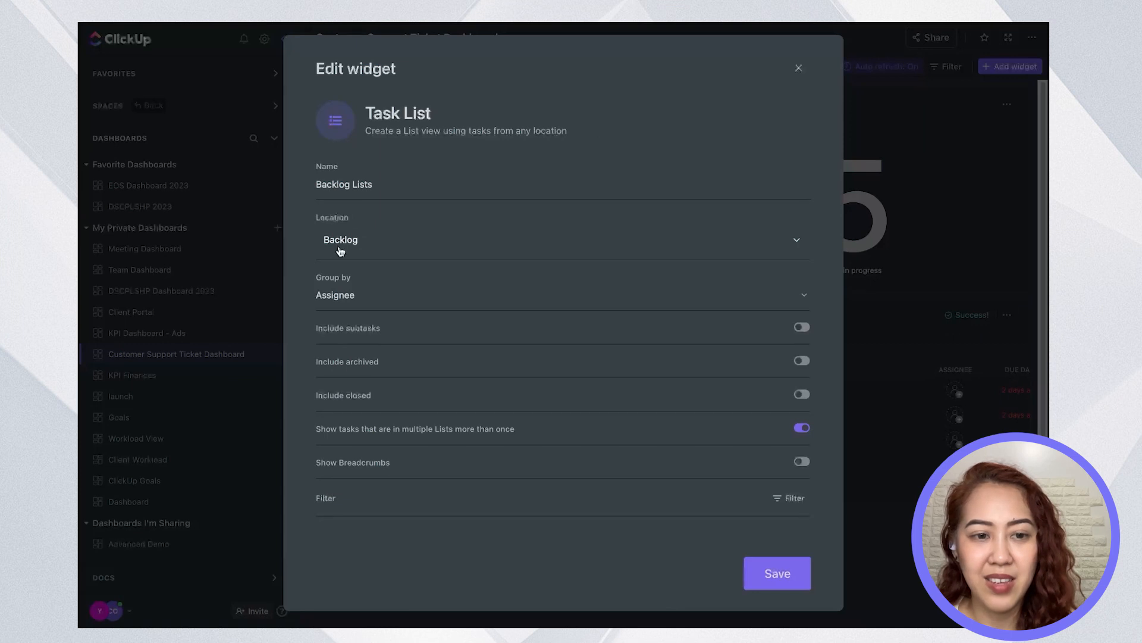
left_click(348, 299)
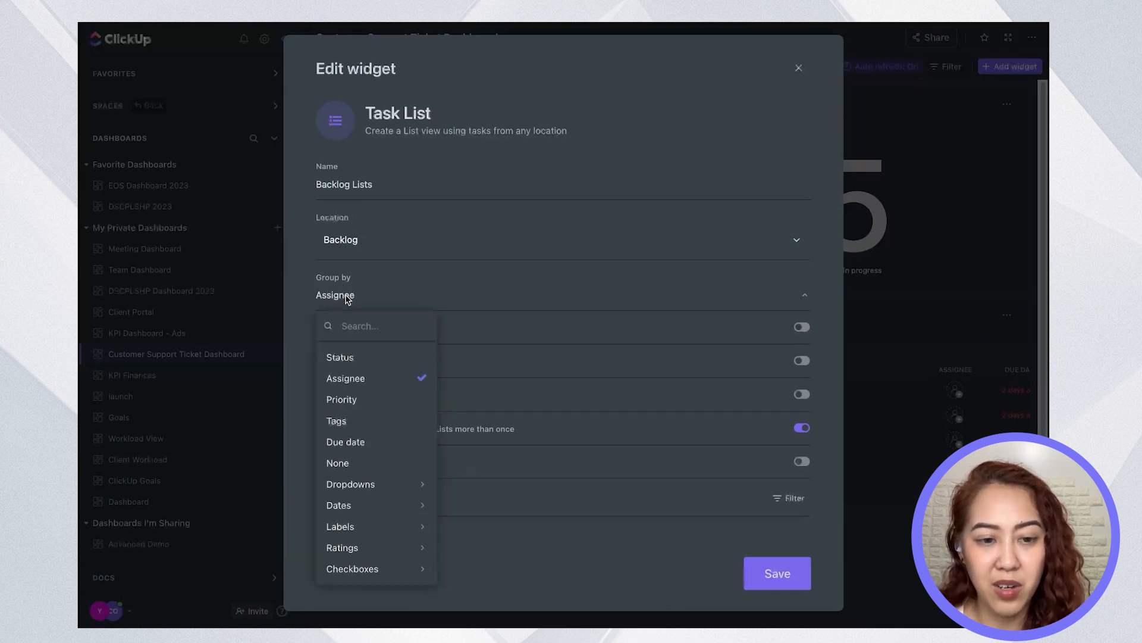